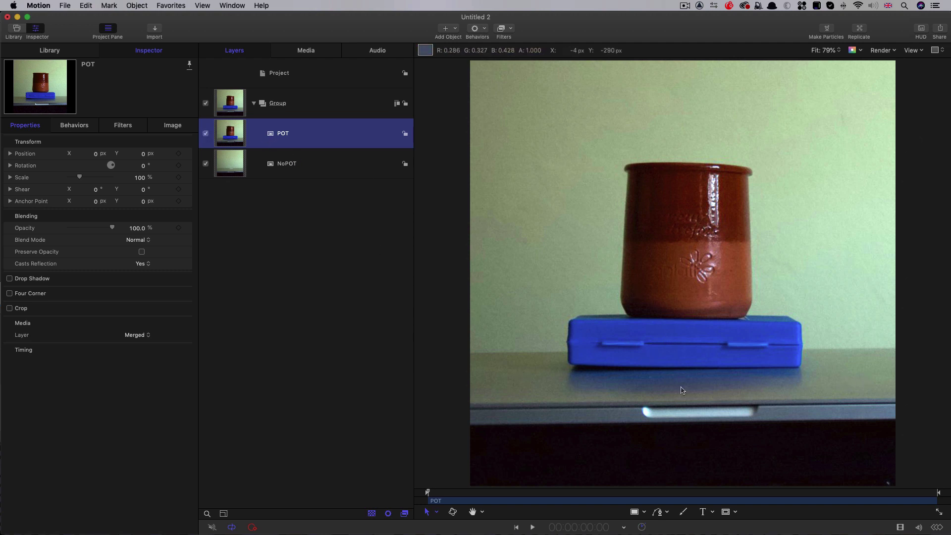
# Toggle POT off and on to compare with the plate, then set POT's blend mode to Difference
pyautogui.click(206, 134)
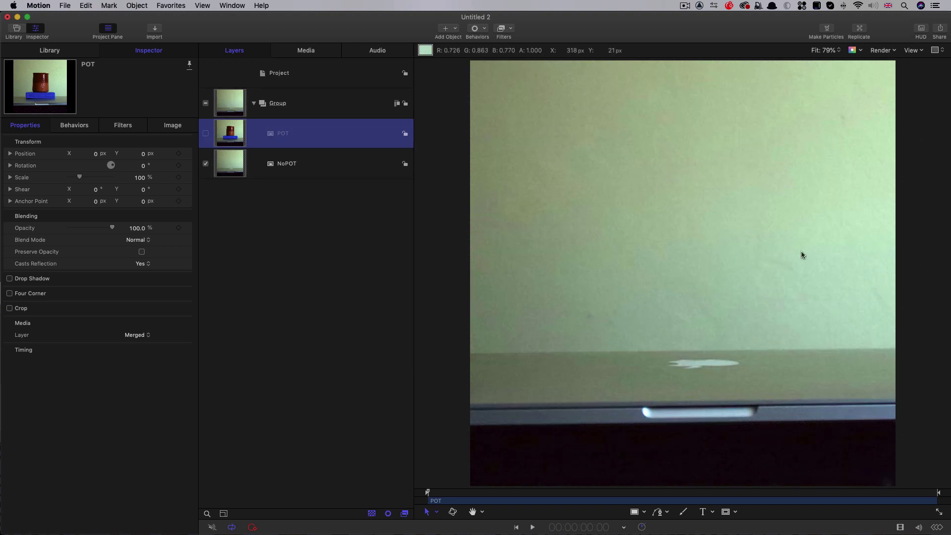
pyautogui.click(205, 134)
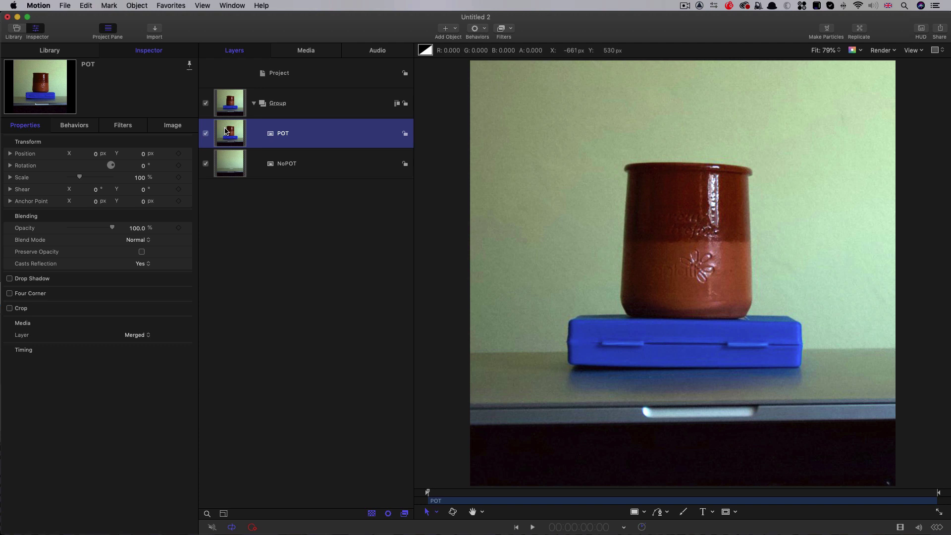
pyautogui.click(138, 240)
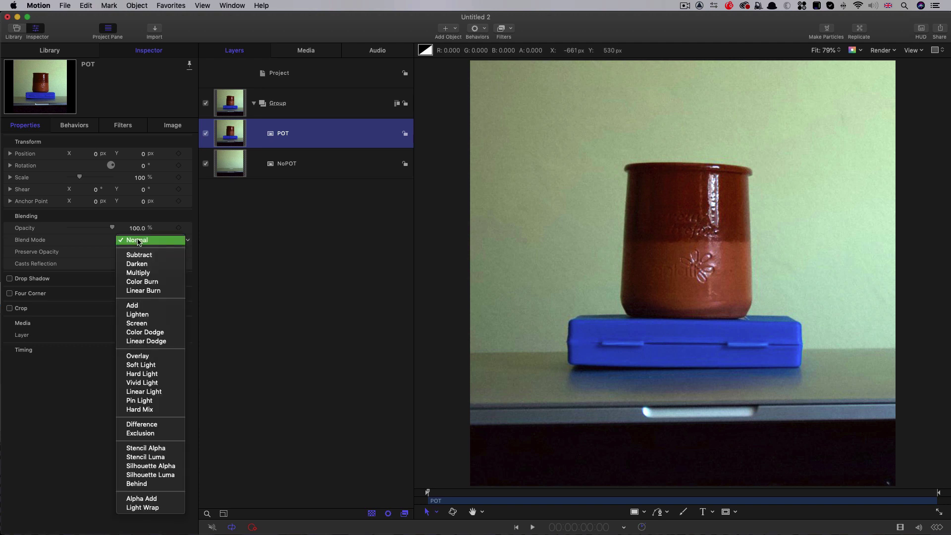
pyautogui.click(174, 429)
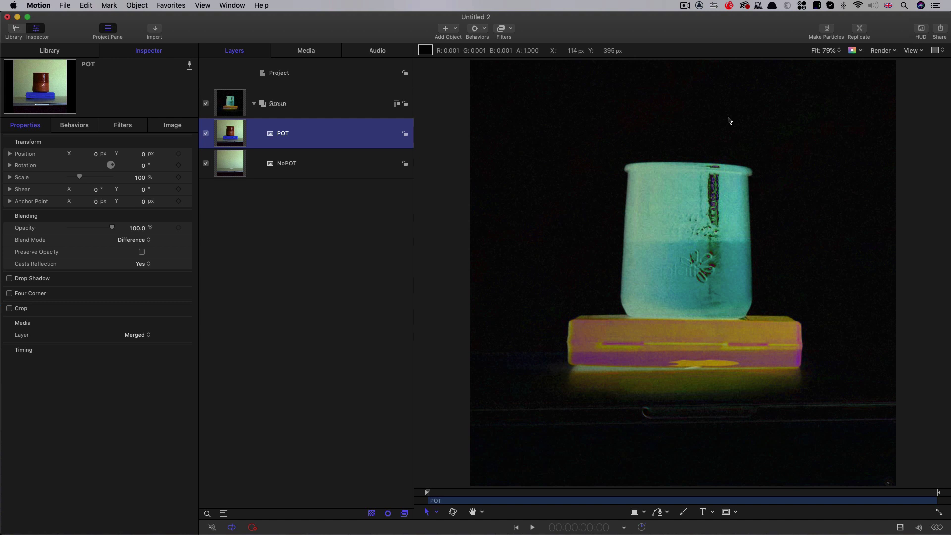
# Switch the canvas to the Alpha channel and add a Channel Mixer filter to the Group
pyautogui.click(858, 51)
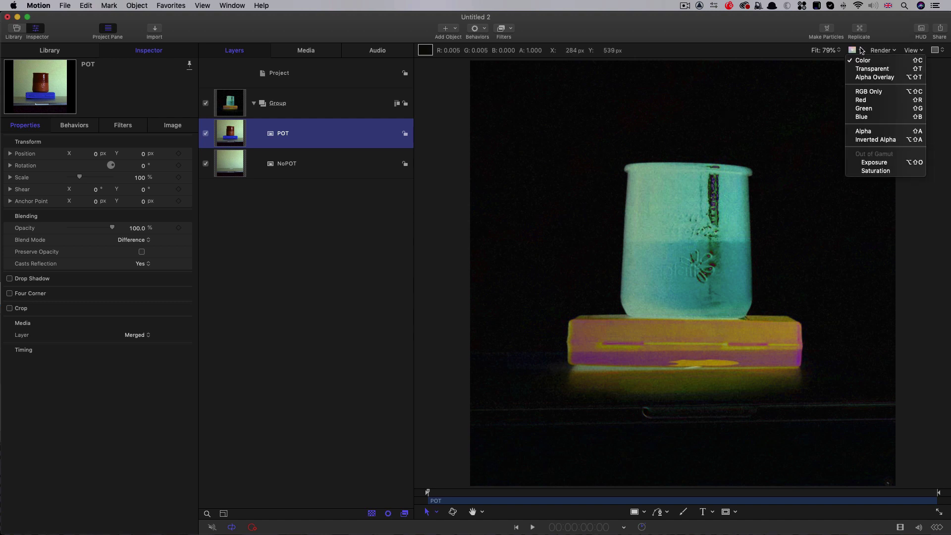
pyautogui.click(865, 131)
pyautogui.click(491, 64)
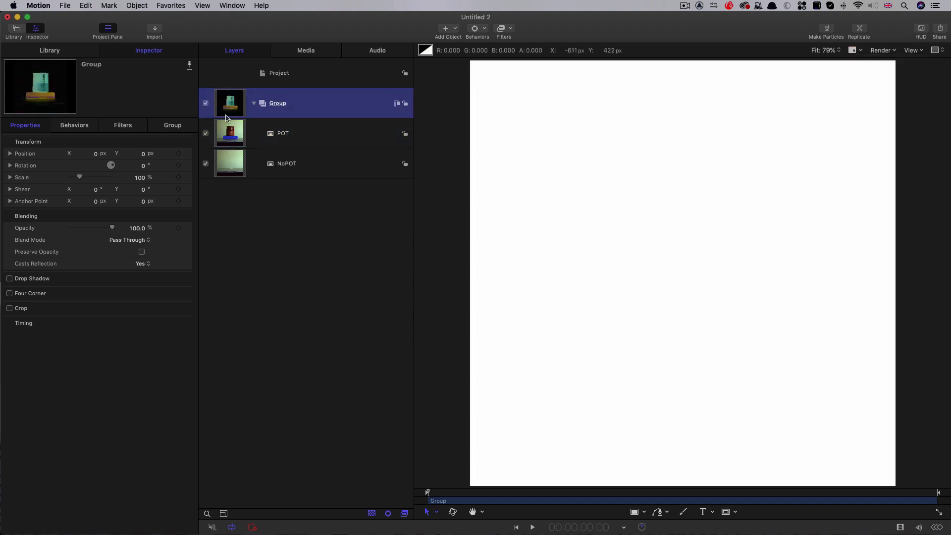
pyautogui.click(510, 28)
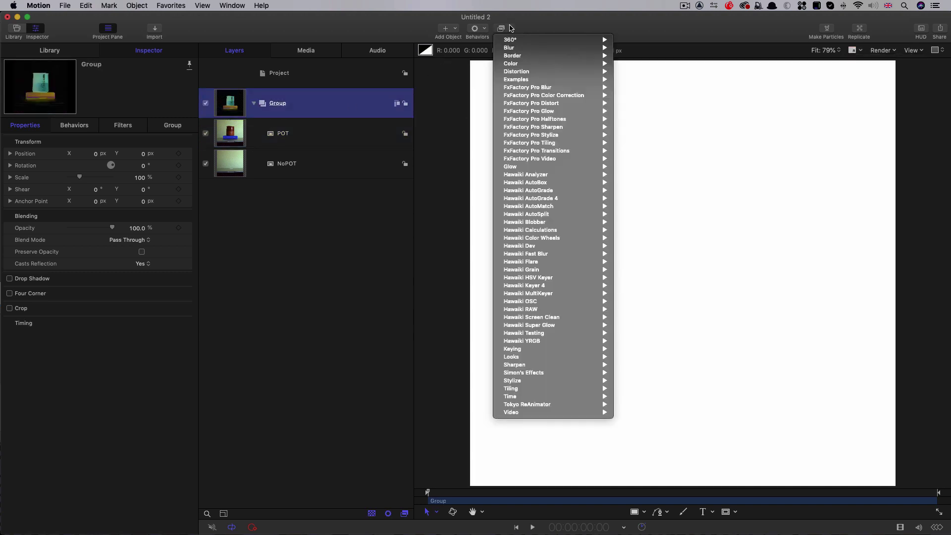
pyautogui.moveTo(509, 65)
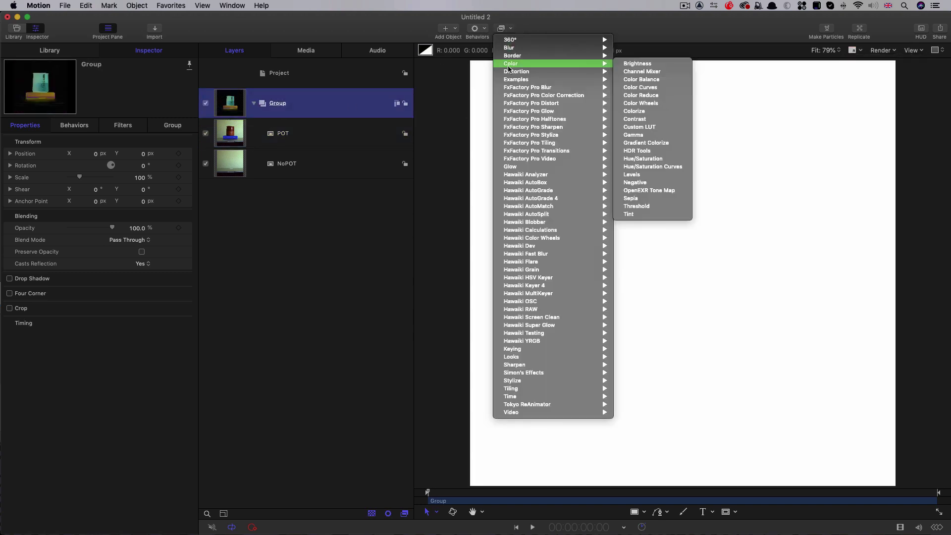
pyautogui.click(666, 73)
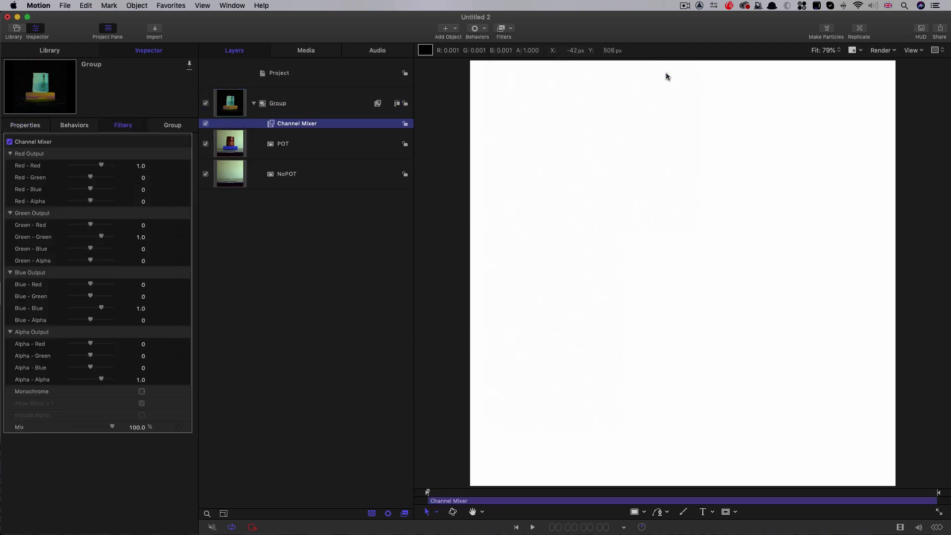
# Set the Channel Mixer's Alpha-Alpha to 0 and Alpha-Red/Green/Blue to 2.0
pyautogui.click(140, 380)
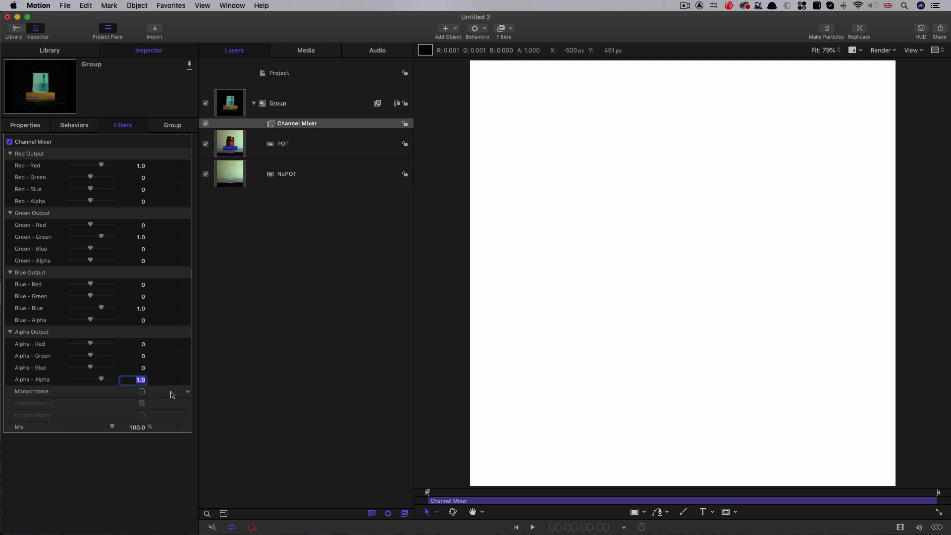
pyautogui.write('0')
pyautogui.press('Return')
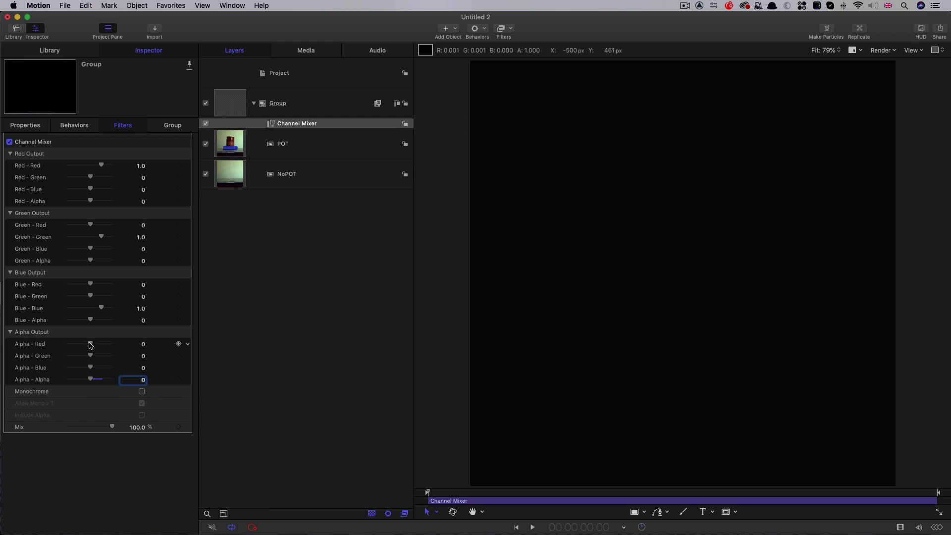
pyautogui.moveTo(91, 344); pyautogui.dragTo(187, 367)
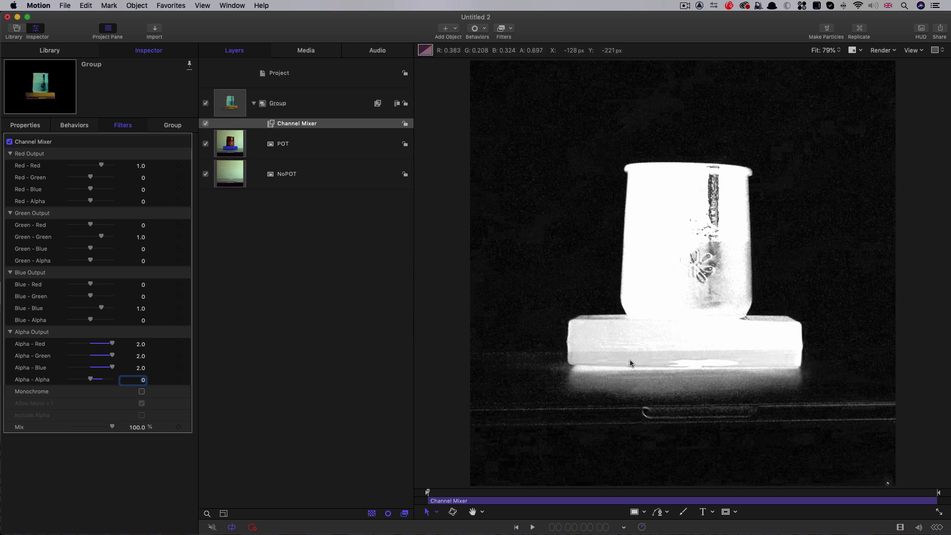
# Add a Levels filter to the Group
pyautogui.click(692, 322)
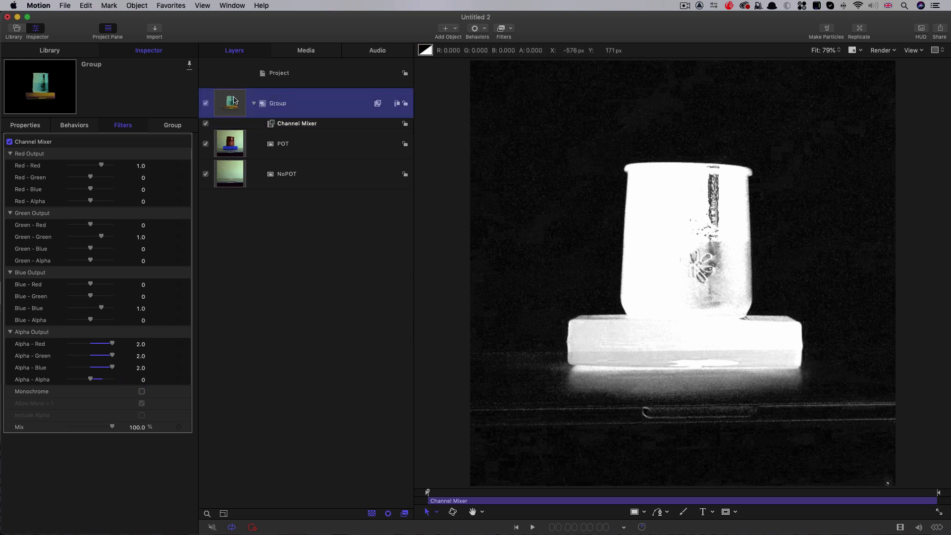
pyautogui.click(510, 28)
pyautogui.moveTo(511, 65)
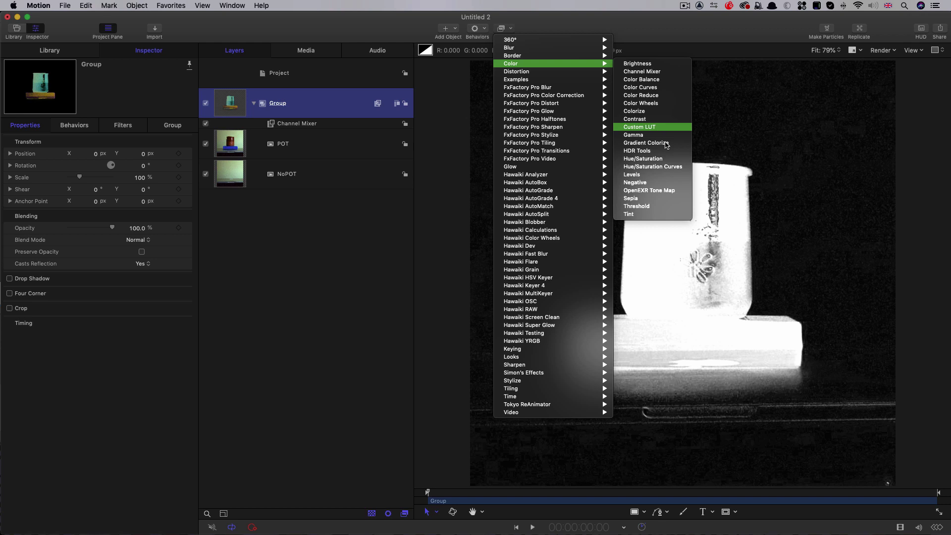
pyautogui.click(658, 171)
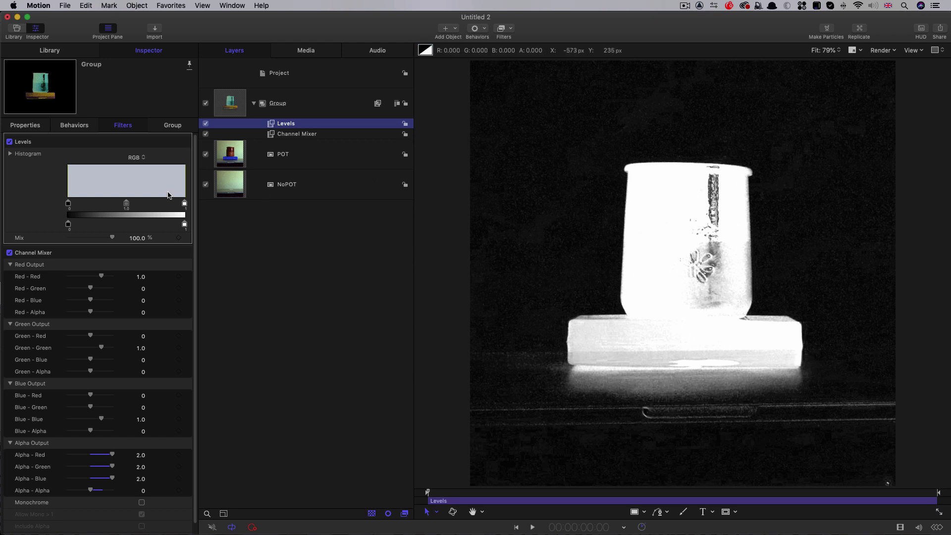
# On the Levels Alpha channel, pull the white point down and the black point slightly up
pyautogui.click(139, 158)
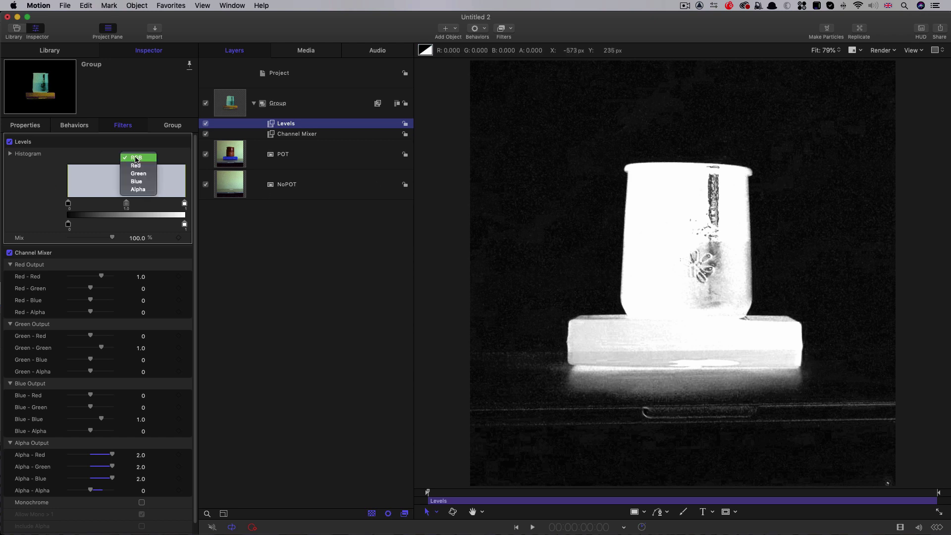
pyautogui.click(138, 190)
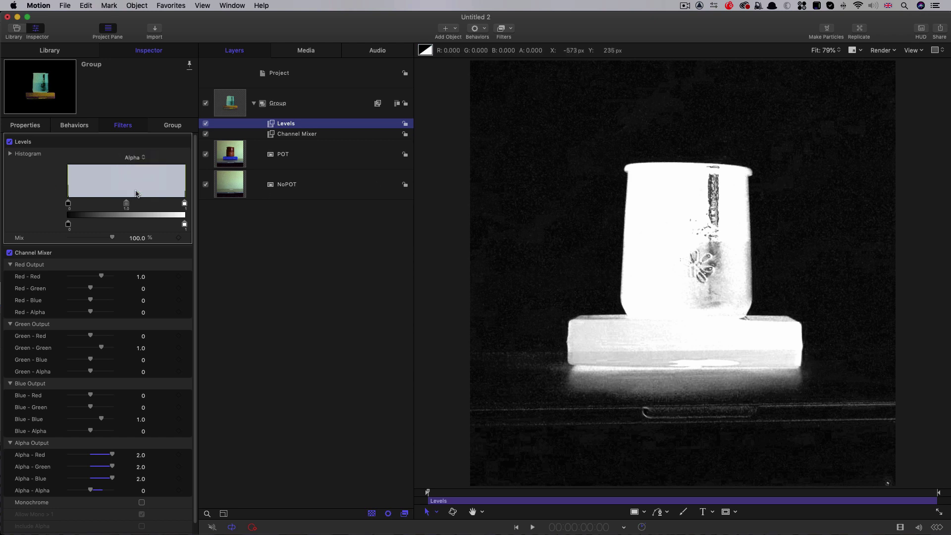
pyautogui.moveTo(184, 206); pyautogui.dragTo(138, 206)
pyautogui.moveTo(70, 207); pyautogui.dragTo(73, 206)
# Create a new empty Group 1 at the top and copy the POT layer into it
pyautogui.click(284, 74)
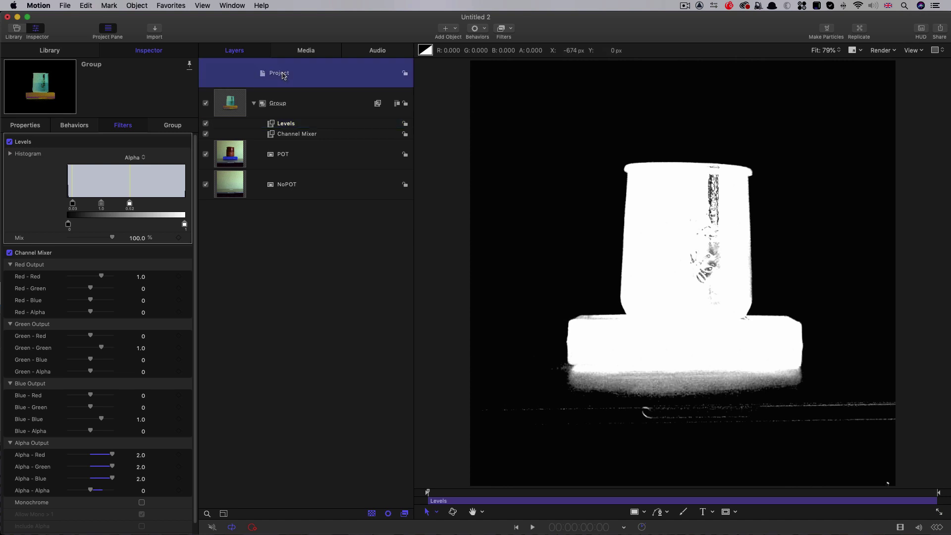
pyautogui.click(137, 5)
pyautogui.click(150, 17)
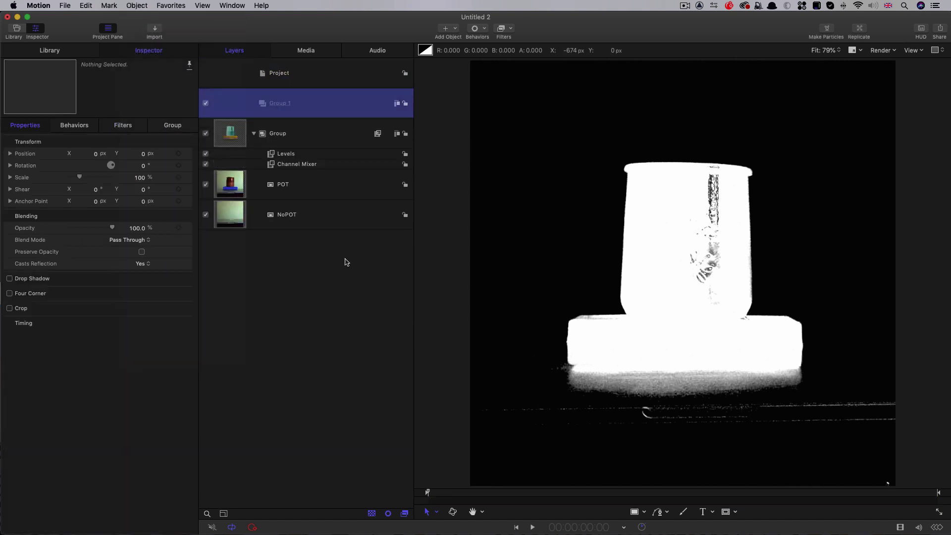
pyautogui.click(234, 190)
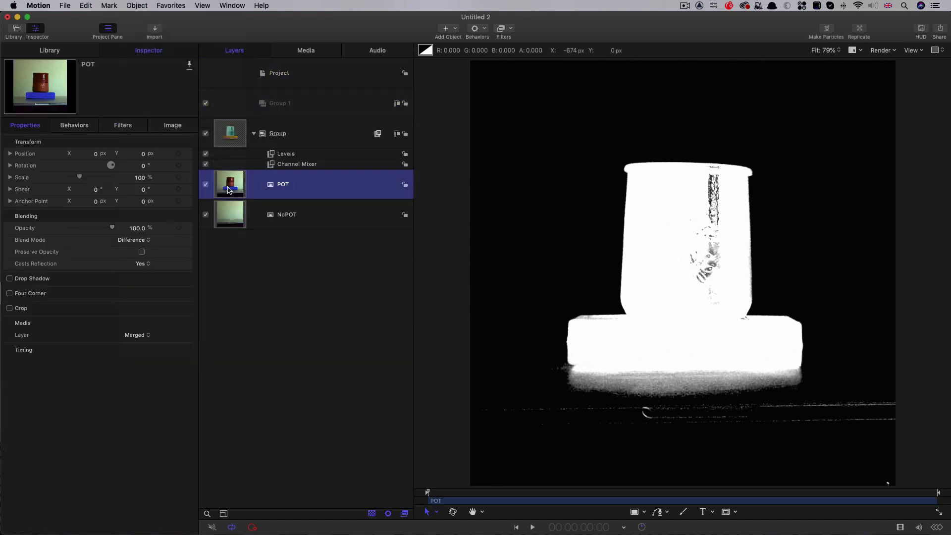
pyautogui.moveTo(229, 190); pyautogui.dragTo(303, 107)
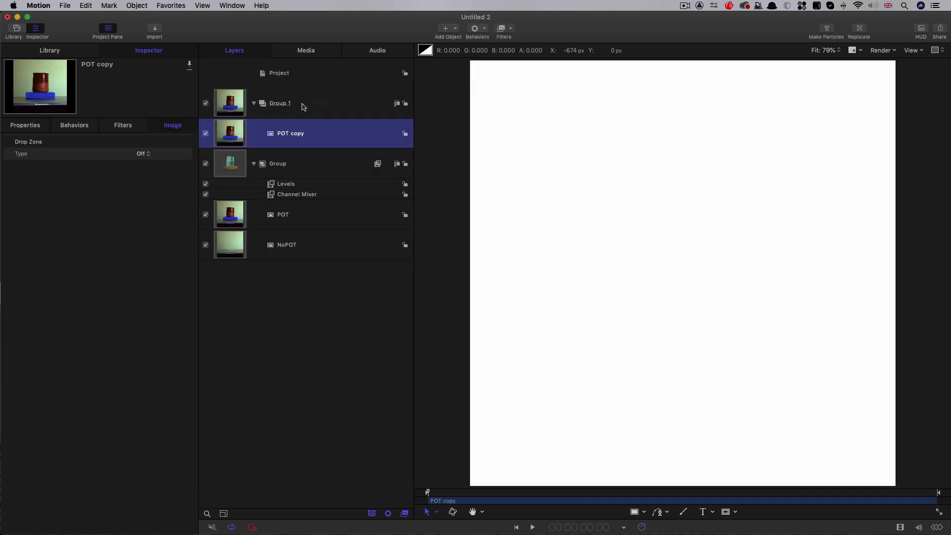
# Set POT copy's blend mode back to Normal and show the canvas in full colour
pyautogui.click(24, 126)
pyautogui.click(138, 242)
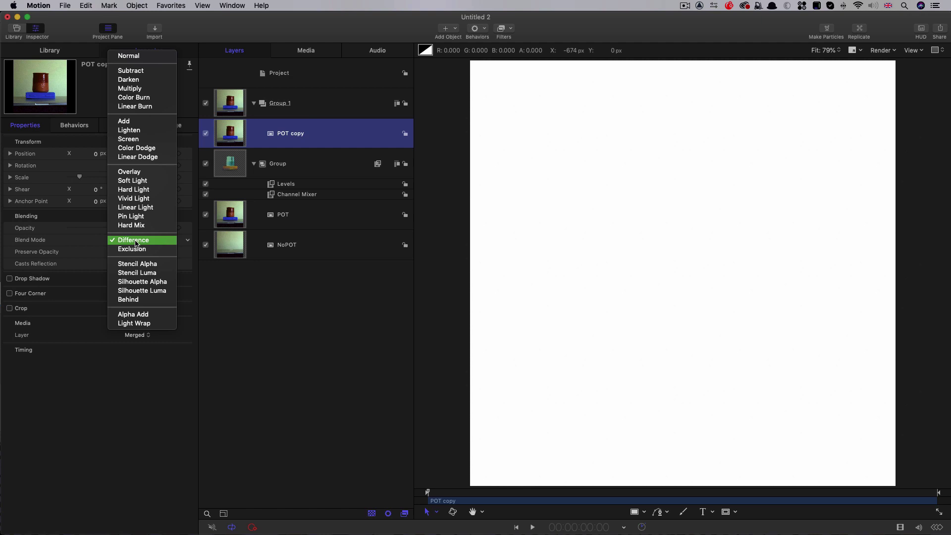
pyautogui.click(174, 57)
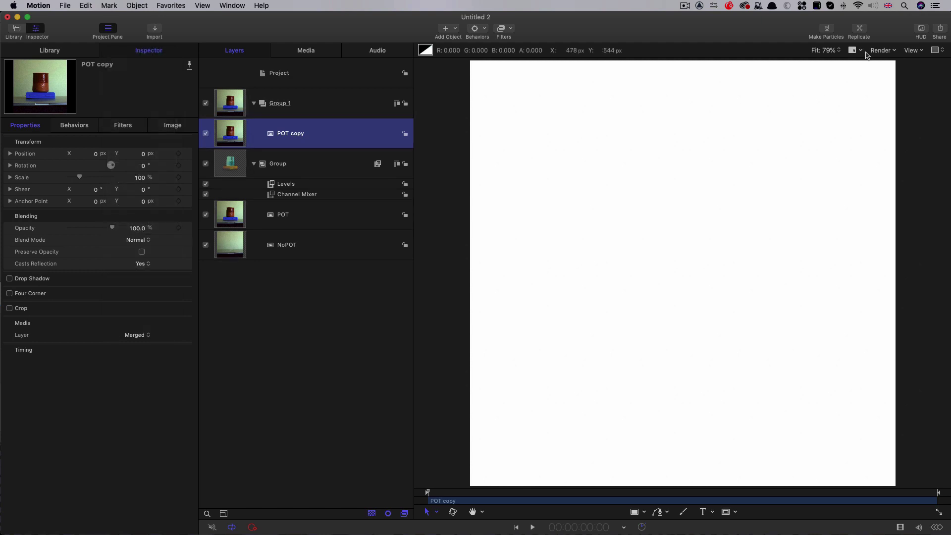
pyautogui.click(856, 50)
pyautogui.click(863, 60)
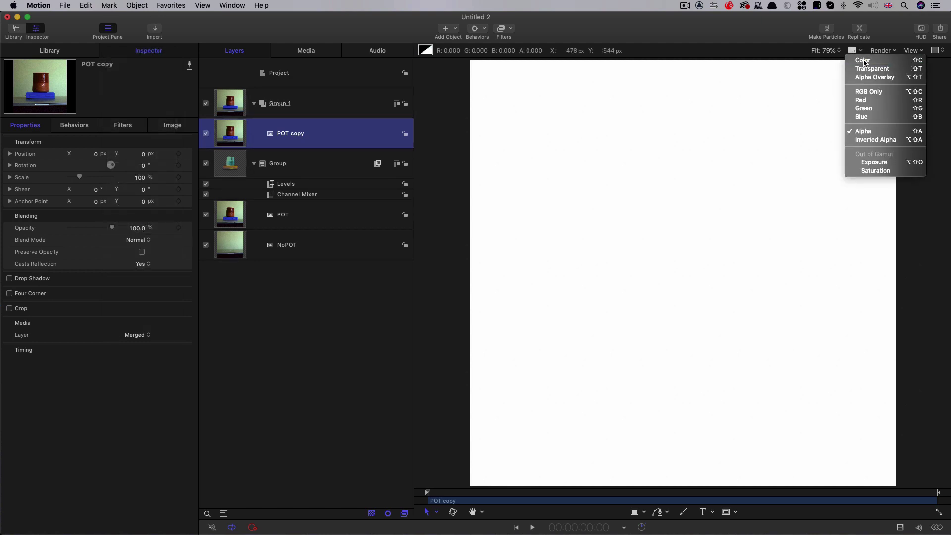
# Rename the matte group to Keyert and hide it
pyautogui.doubleClick(278, 167)
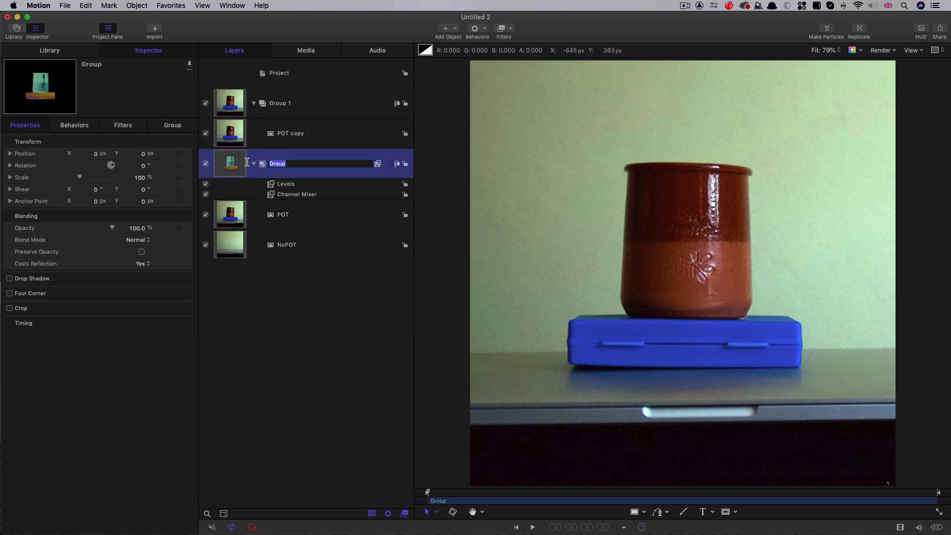
pyautogui.write('Keyert')
pyautogui.press('Return')
pyautogui.click(206, 164)
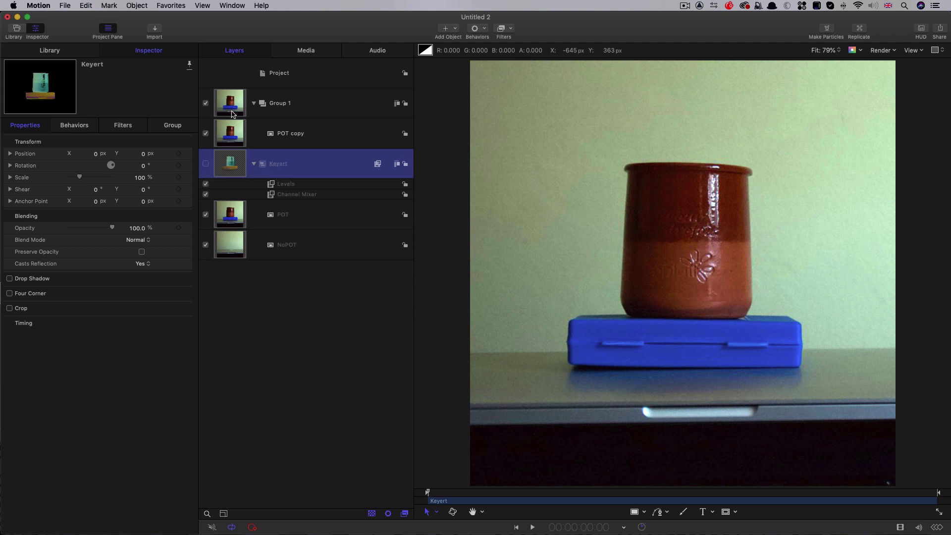
# Add an Image Mask to POT copy using Keyert as the mask source, then create empty Group 2
pyautogui.click(229, 133)
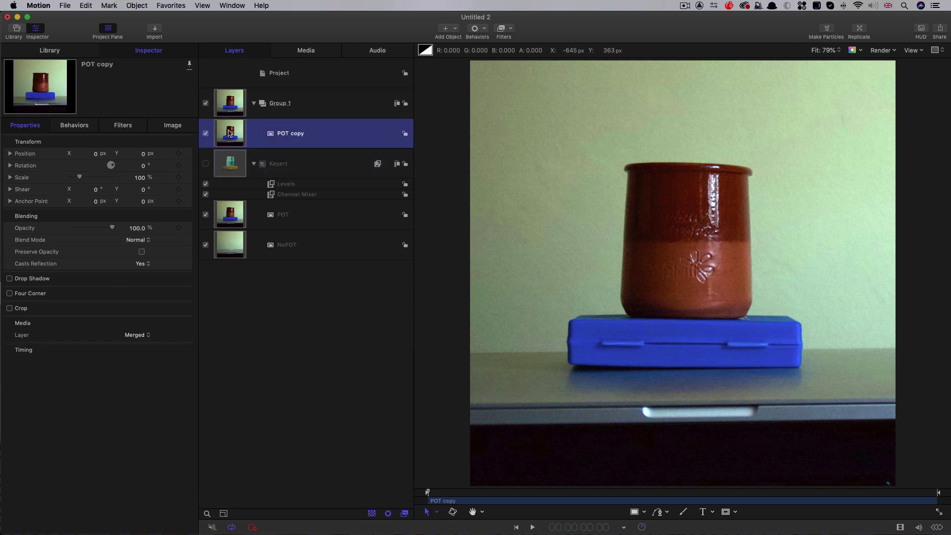
pyautogui.rightClick(229, 133)
pyautogui.click(270, 275)
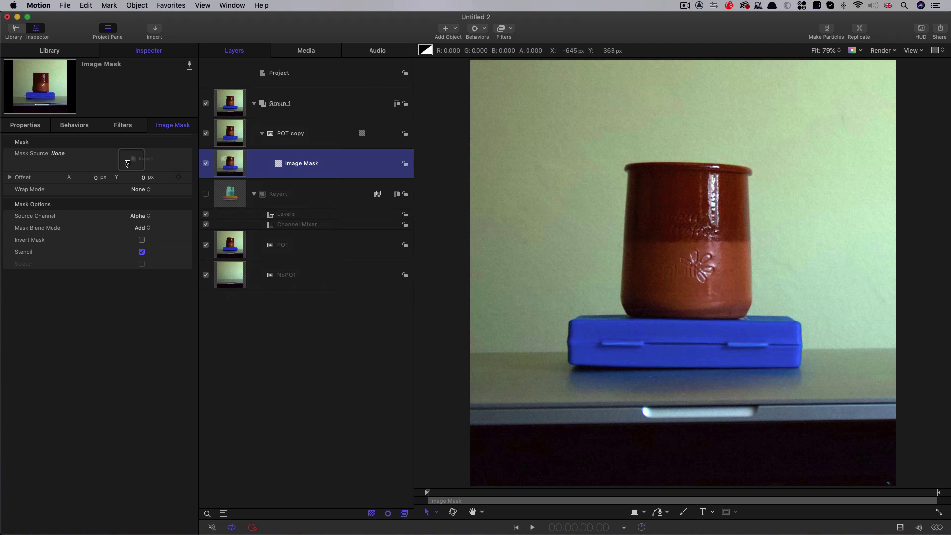
pyautogui.moveTo(127, 164); pyautogui.dragTo(130, 161)
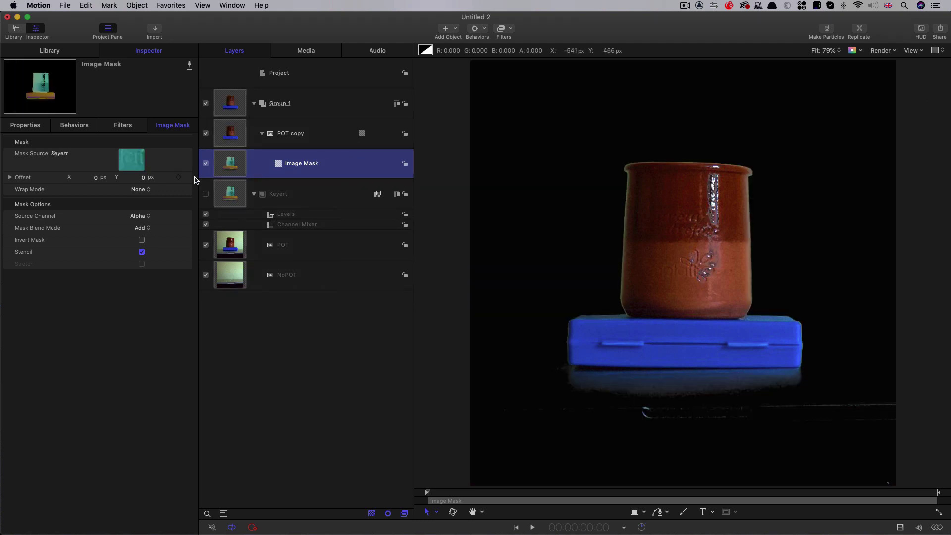
pyautogui.click(280, 72)
pyautogui.click(135, 5)
# Add a Gradient generator in Group 2, send the group to the bottom, and hide it
pyautogui.click(153, 15)
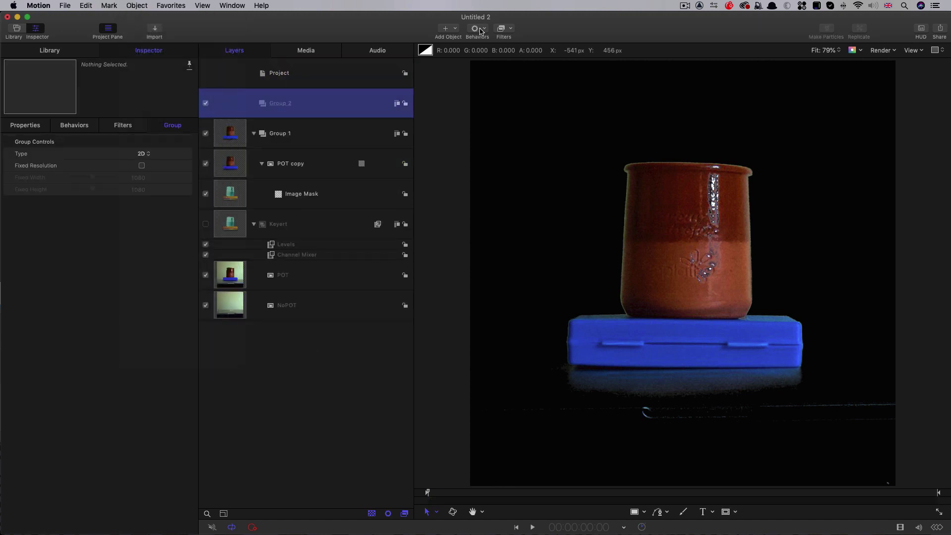
pyautogui.click(458, 29)
pyautogui.moveTo(490, 128)
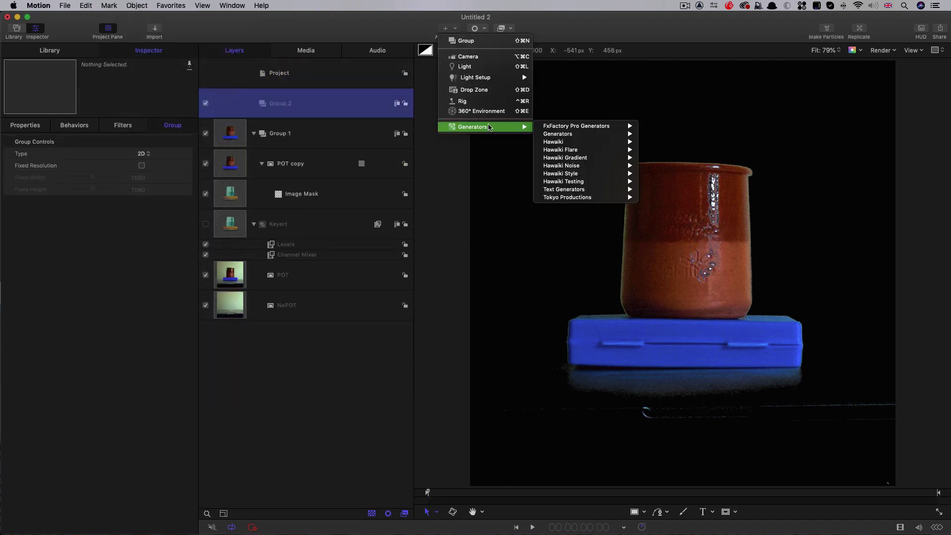
pyautogui.moveTo(601, 138)
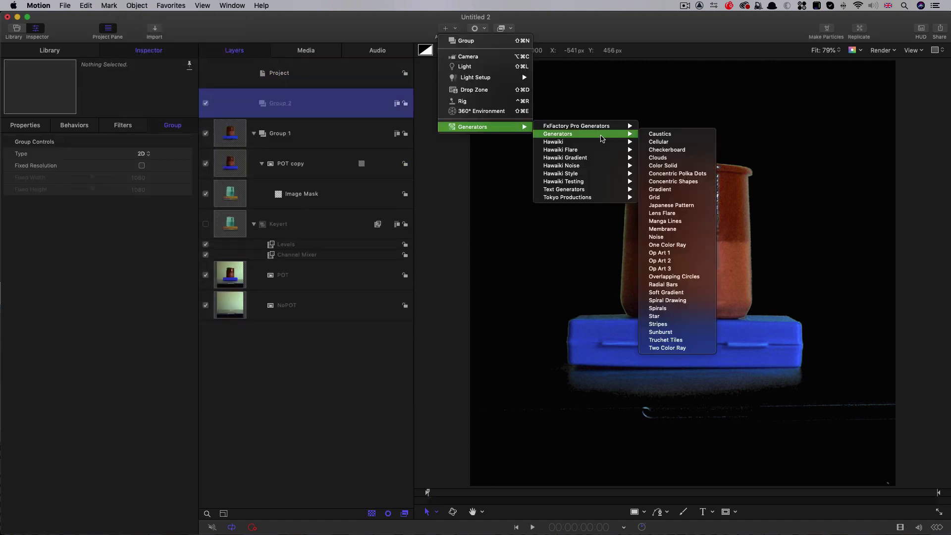
pyautogui.click(681, 194)
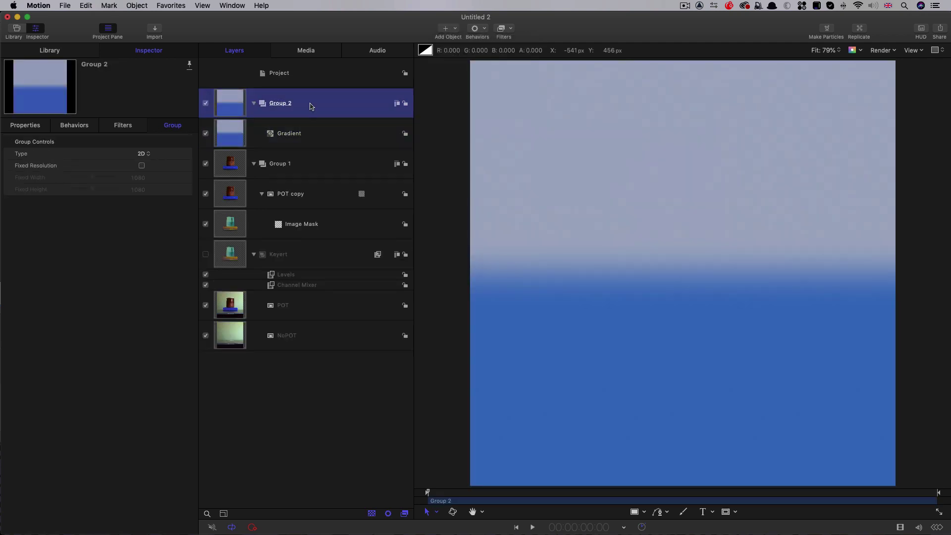
pyautogui.press('super+shift+bracketleft')
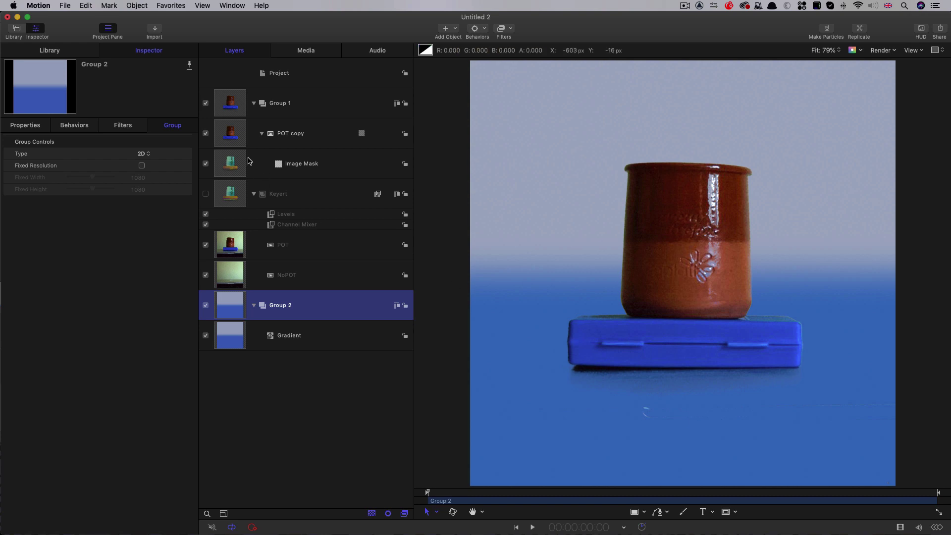
pyautogui.click(205, 305)
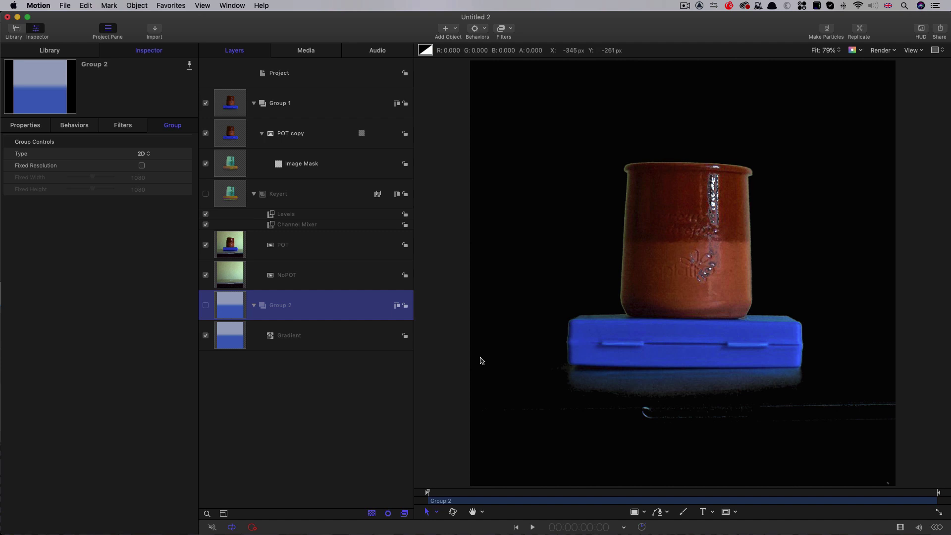
# Apply a Gaussian Blur with Amount 20 to POT and copy it onto NoPOT
pyautogui.click(226, 241)
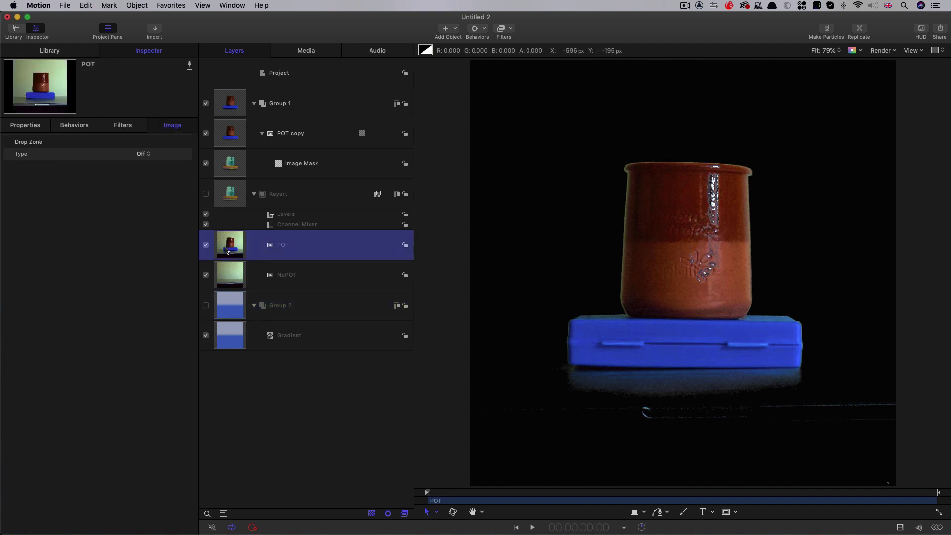
pyautogui.click(511, 28)
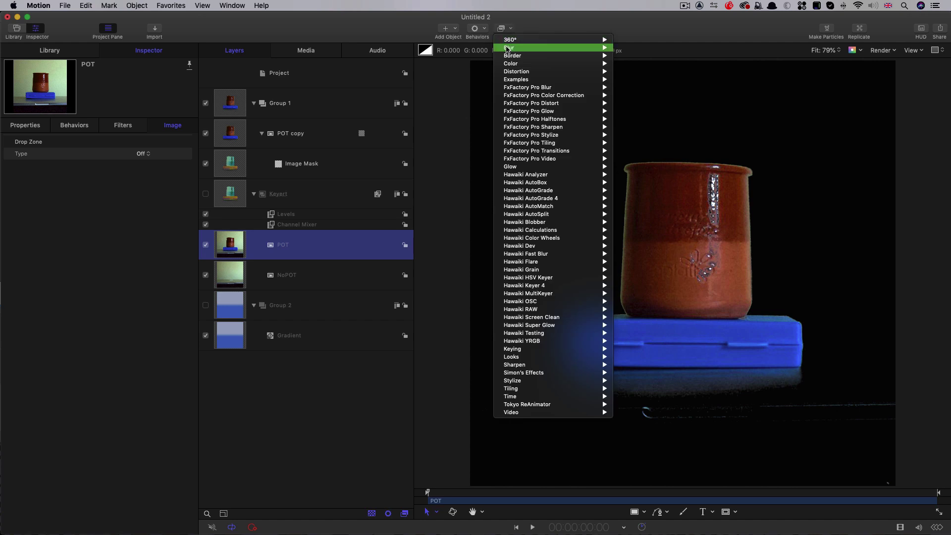
pyautogui.moveTo(557, 49)
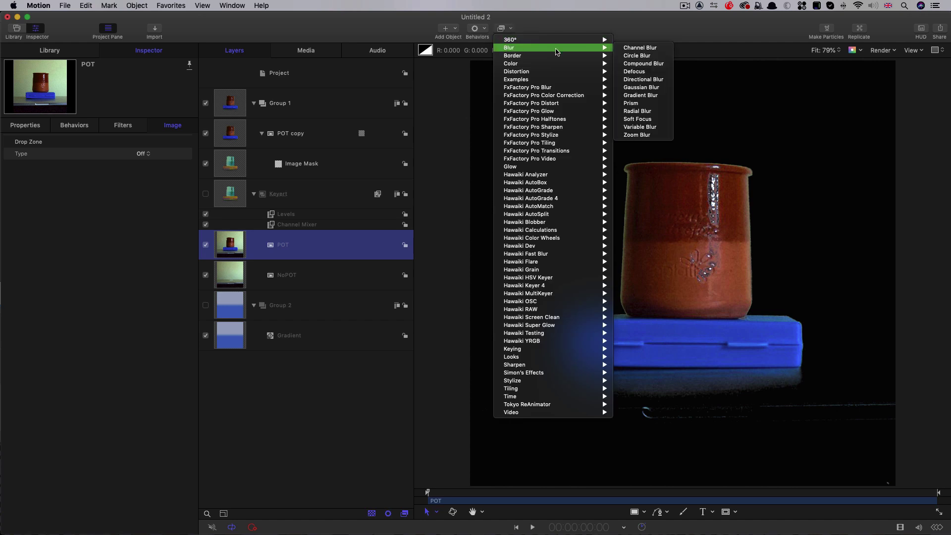
pyautogui.click(648, 91)
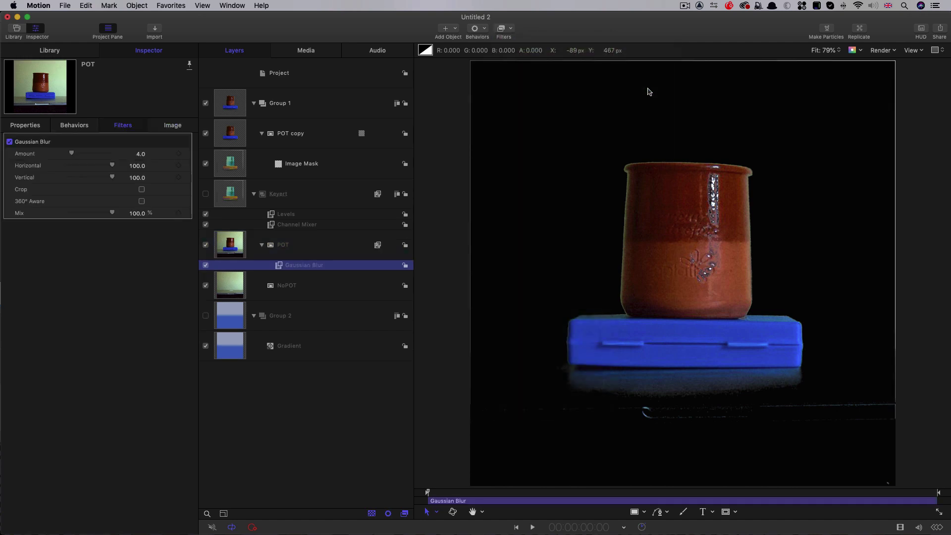
pyautogui.click(140, 154)
pyautogui.write('20')
pyautogui.press('Return')
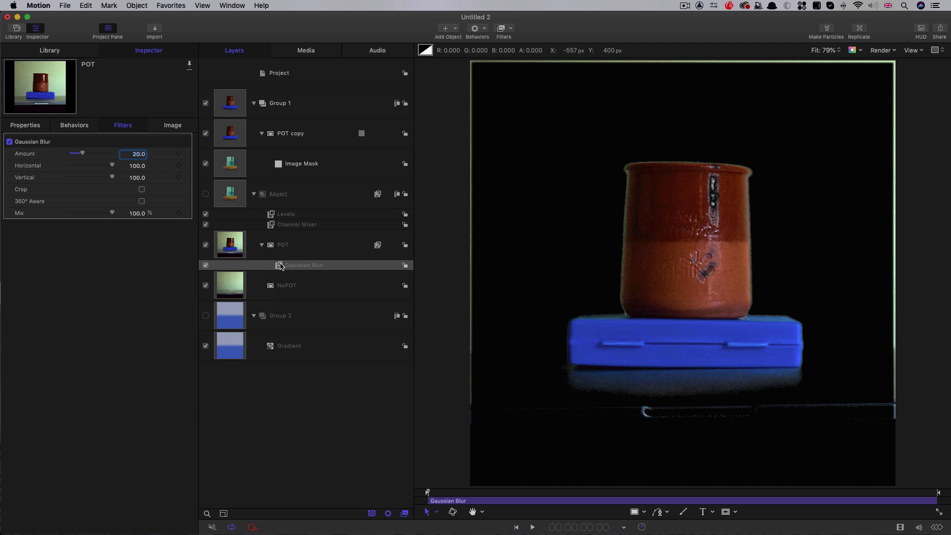
pyautogui.moveTo(280, 266); pyautogui.dragTo(231, 287)
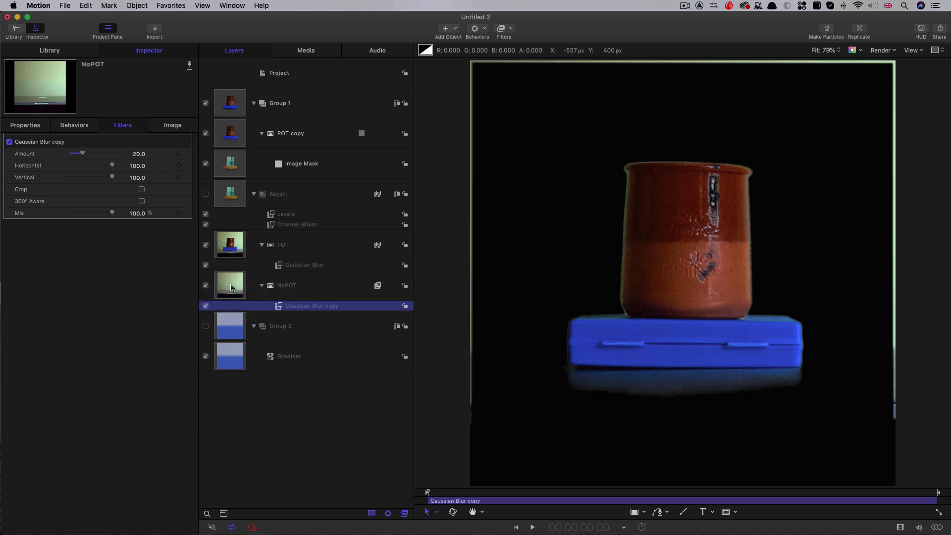
# Toggle both Gaussian Blur filters off and on to compare, leaving both enabled, and show POT's blur settings
pyautogui.keyDown('super'); pyautogui.click(305, 266); pyautogui.keyUp('super')
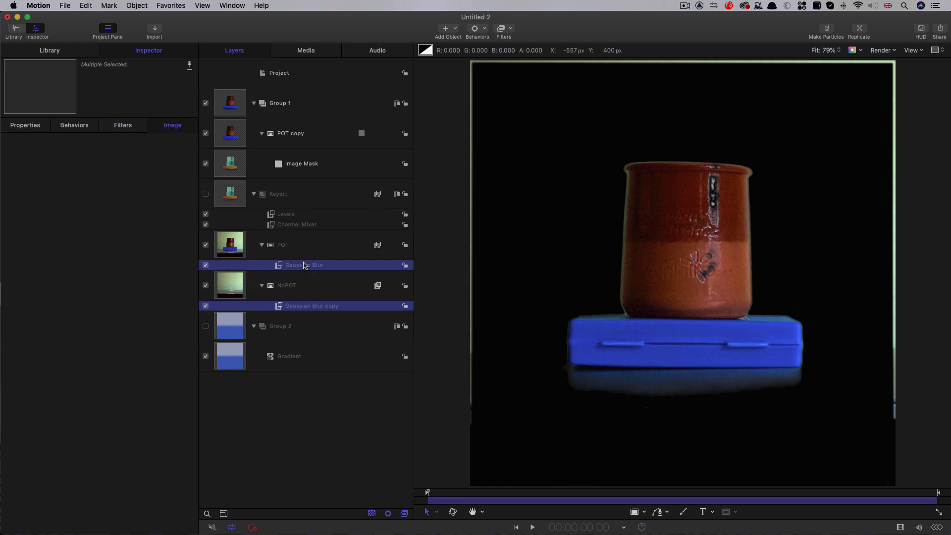
pyautogui.click(205, 266)
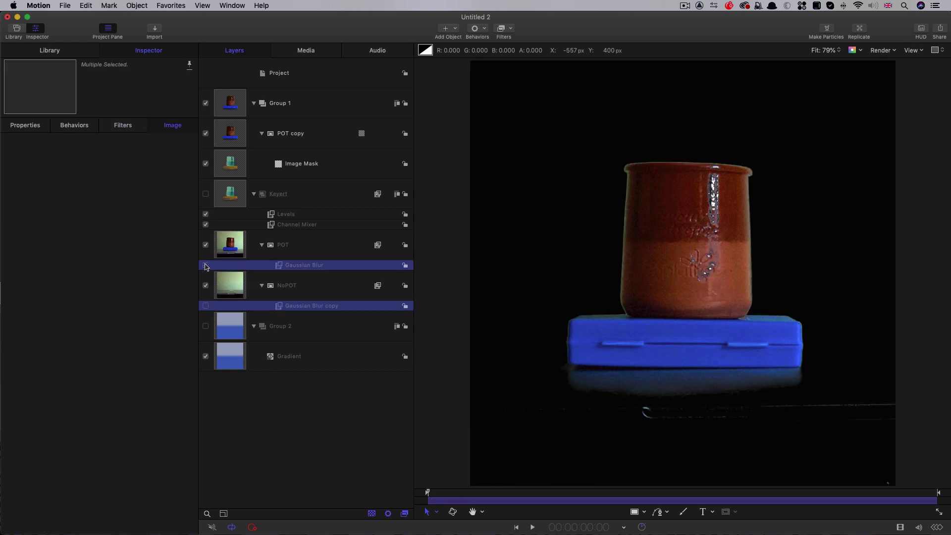
pyautogui.click(205, 266)
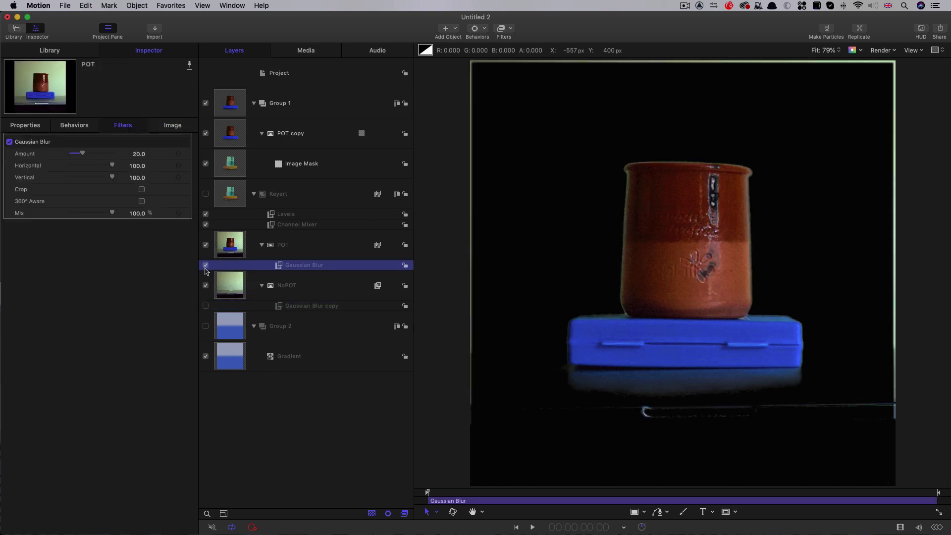
pyautogui.click(205, 306)
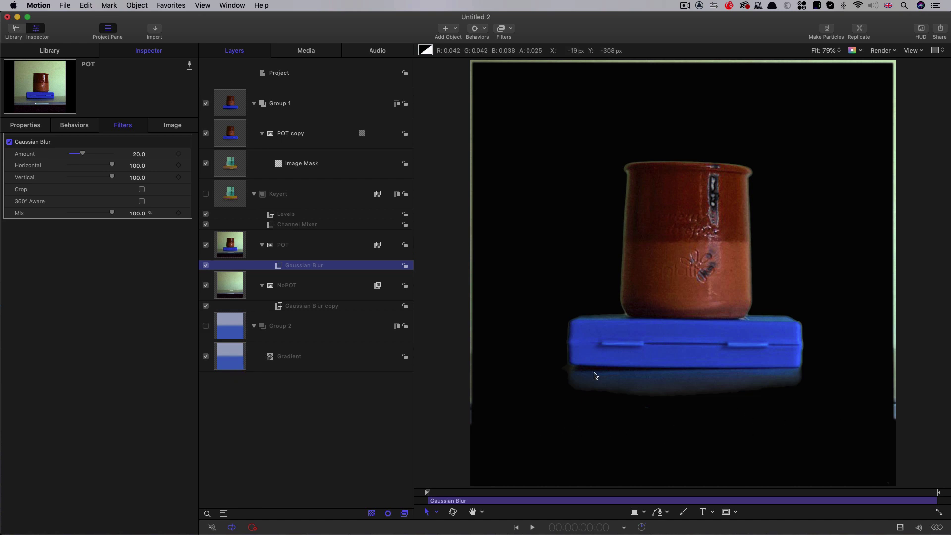
pyautogui.keyDown('super'); pyautogui.click(224, 305); pyautogui.keyUp('super')
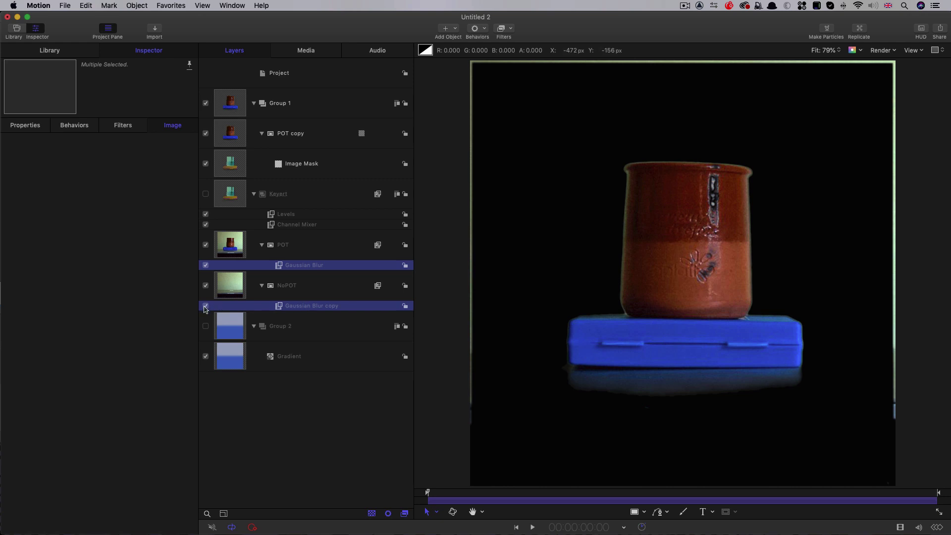
pyautogui.click(205, 305)
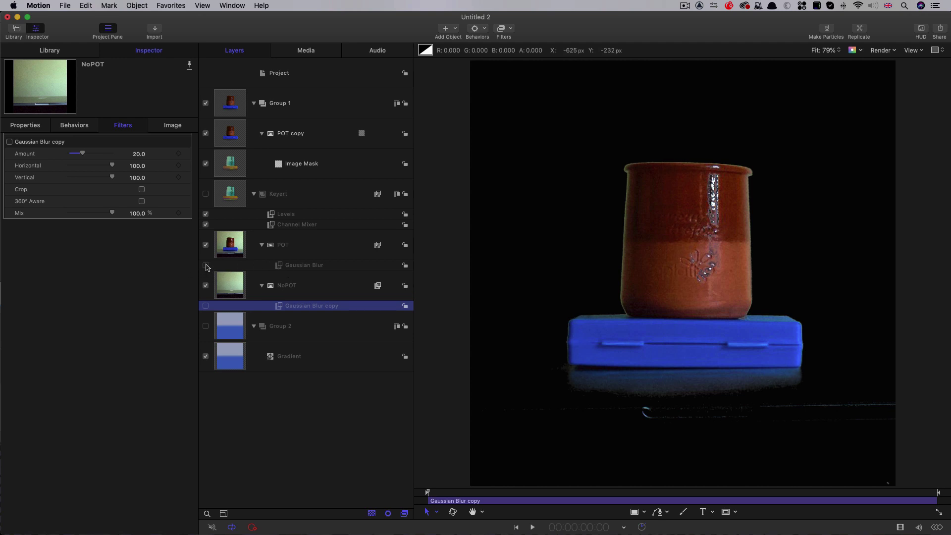
pyautogui.keyDown('super'); pyautogui.click(295, 267); pyautogui.keyUp('super')
pyautogui.click(207, 265)
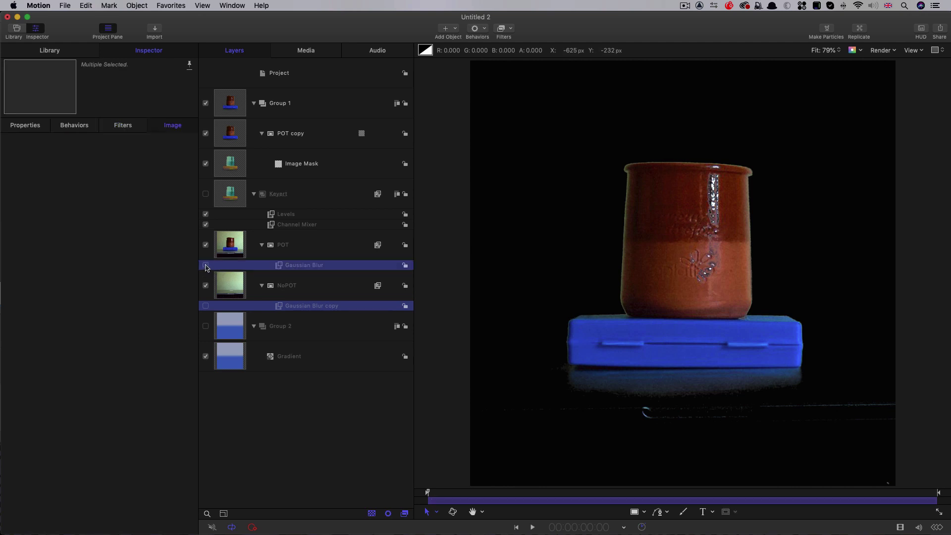
pyautogui.click(712, 398)
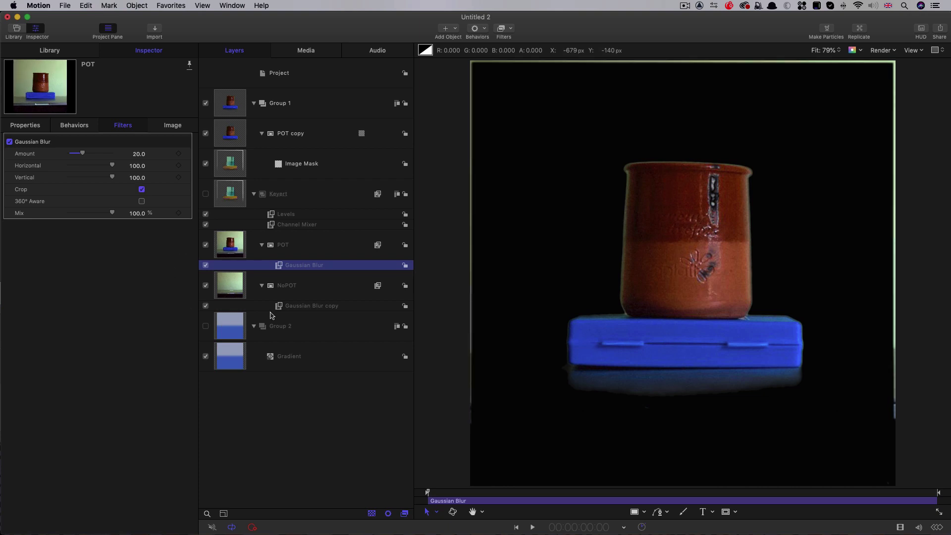
# Turn on Crop for NoPOT's Gaussian Blur and show Group 2's blue gradient background
pyautogui.click(306, 306)
pyautogui.click(141, 189)
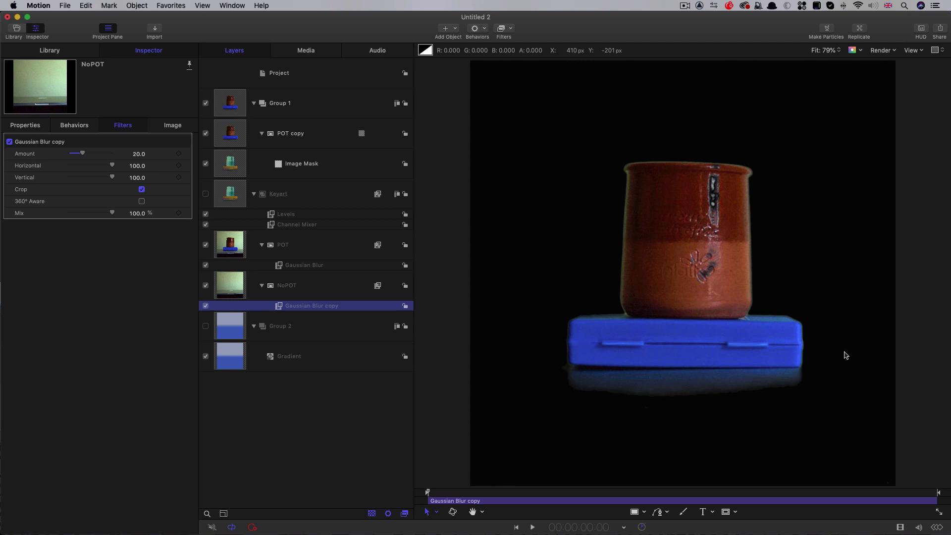
pyautogui.click(206, 326)
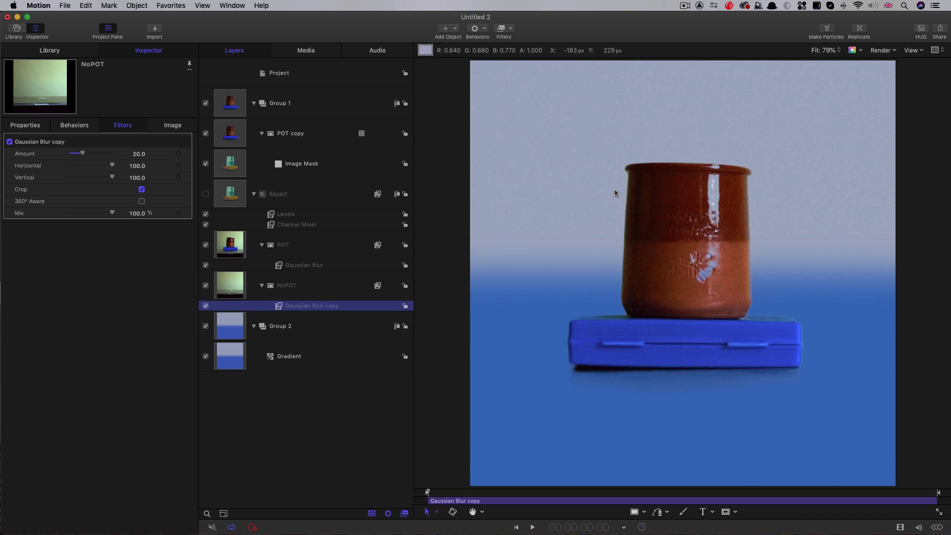
# Hide the Group 2 gradient and view the composite's alpha channel
pyautogui.click(205, 326)
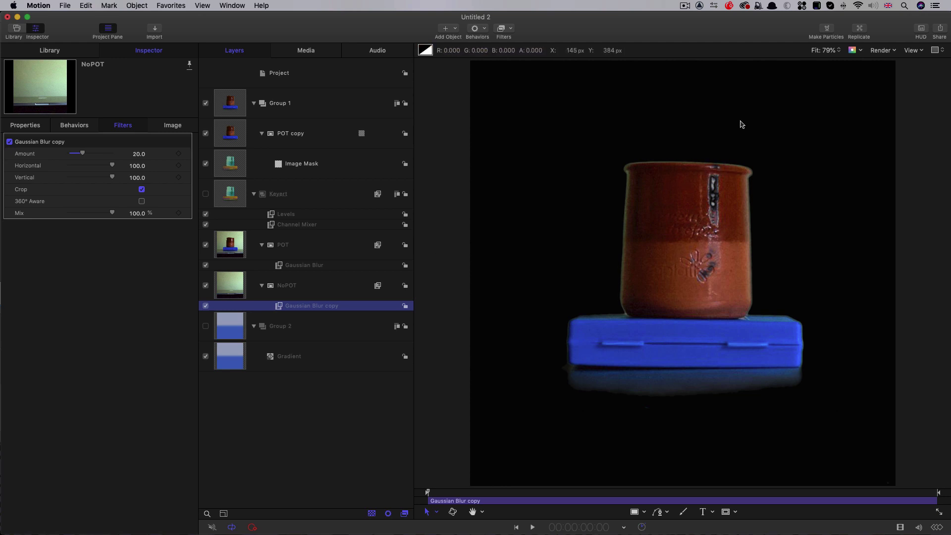
pyautogui.hotkey('shift', 'a')
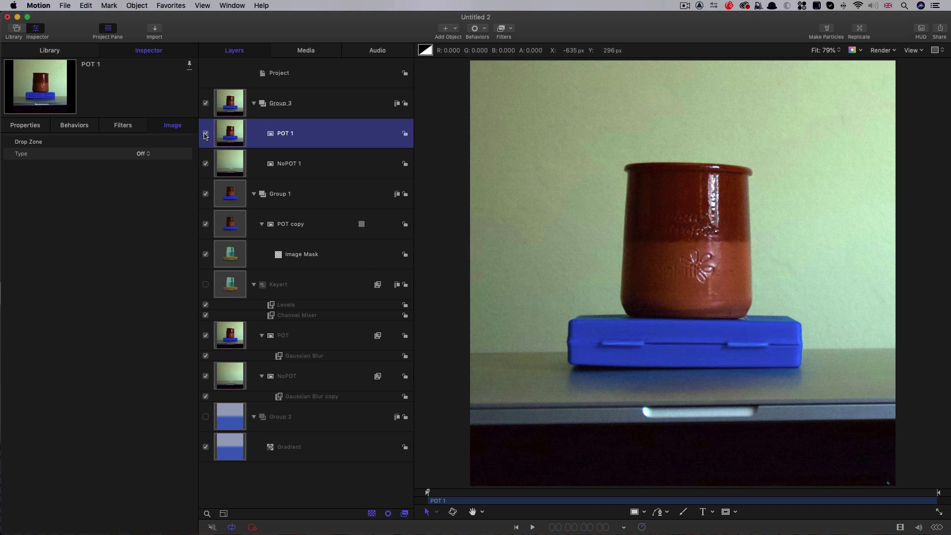
# Undo the POT 1/NoPOT 1 grouping and lower Keyert's Levels white point to about 0.52
pyautogui.press('super+z')
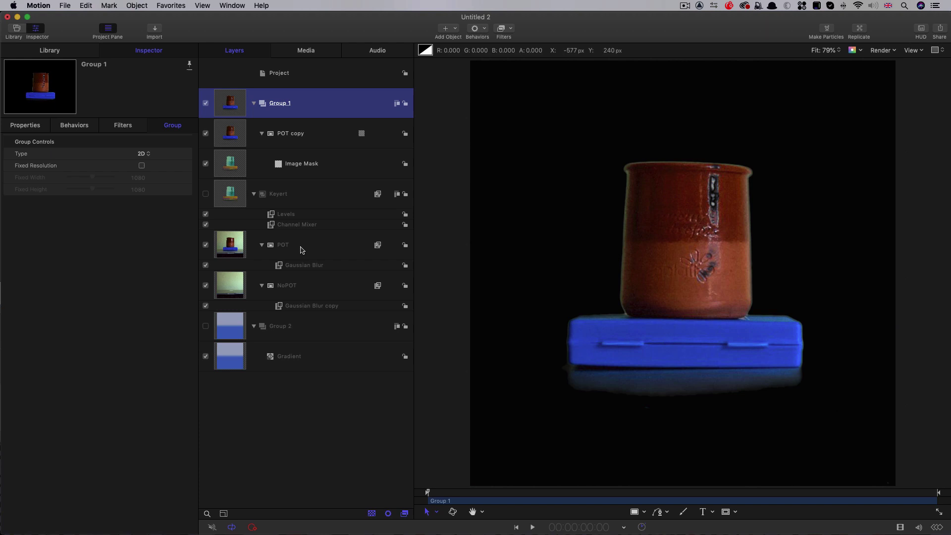
pyautogui.click(285, 215)
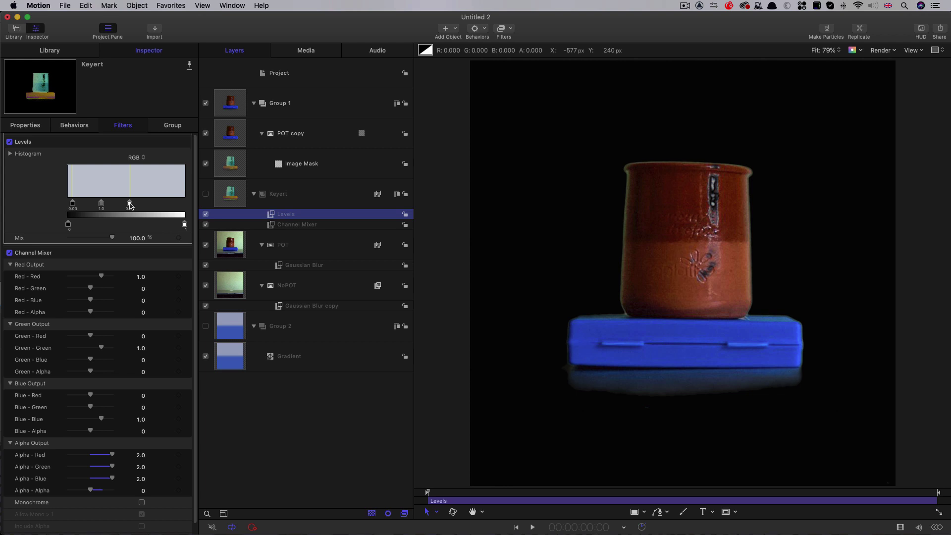
pyautogui.moveTo(130, 204); pyautogui.dragTo(75, 203)
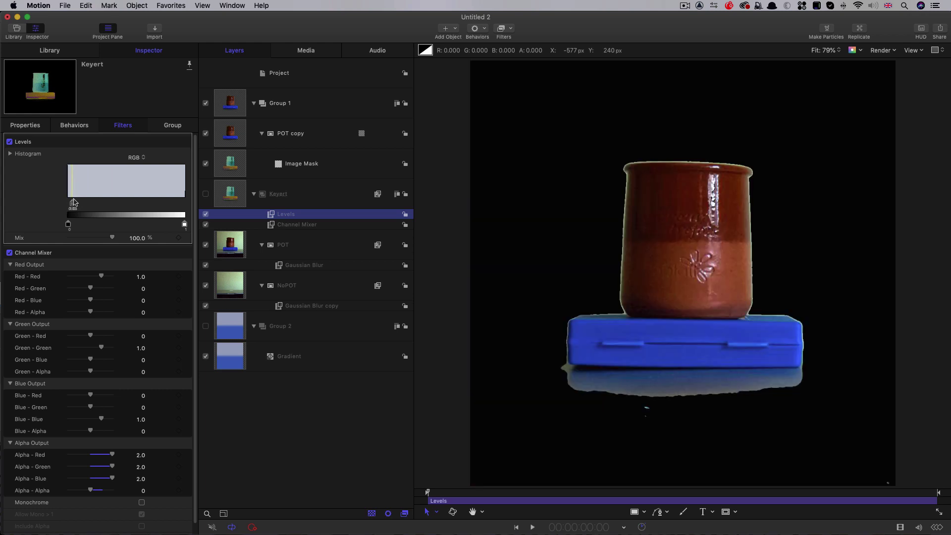
pyautogui.moveTo(74, 203); pyautogui.dragTo(74, 203)
# Show Group 2's blue gradient behind the keyed pot and deselect the Levels filter
pyautogui.click(206, 326)
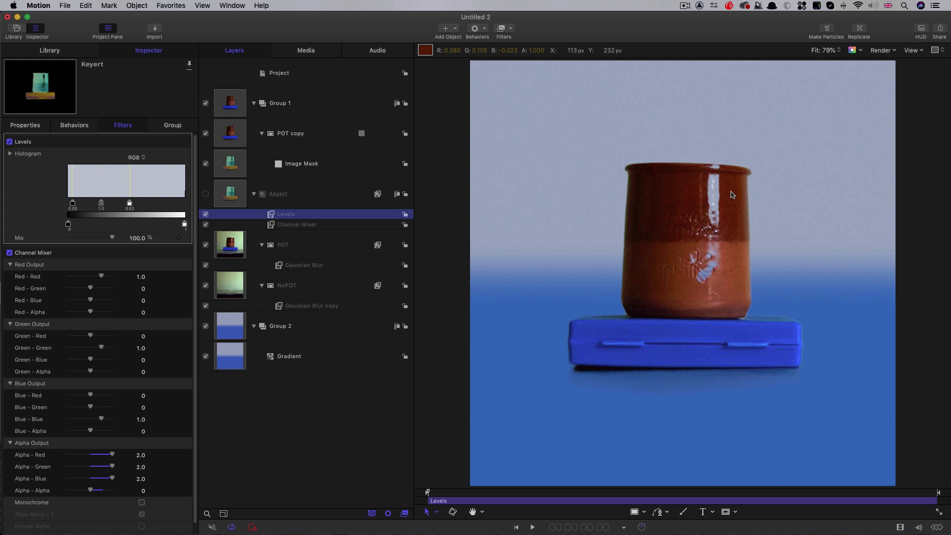
pyautogui.press('shift+super+a')
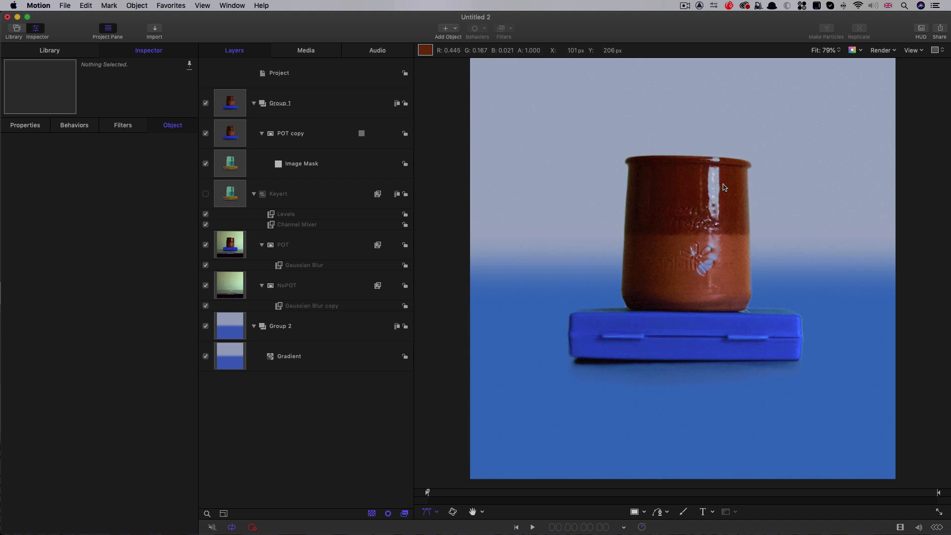
# Zoom the canvas to 200% and select the POT copy layer
pyautogui.press('super+equal')
pyautogui.press('super+equal')
pyautogui.scroll(3, 720, 215)
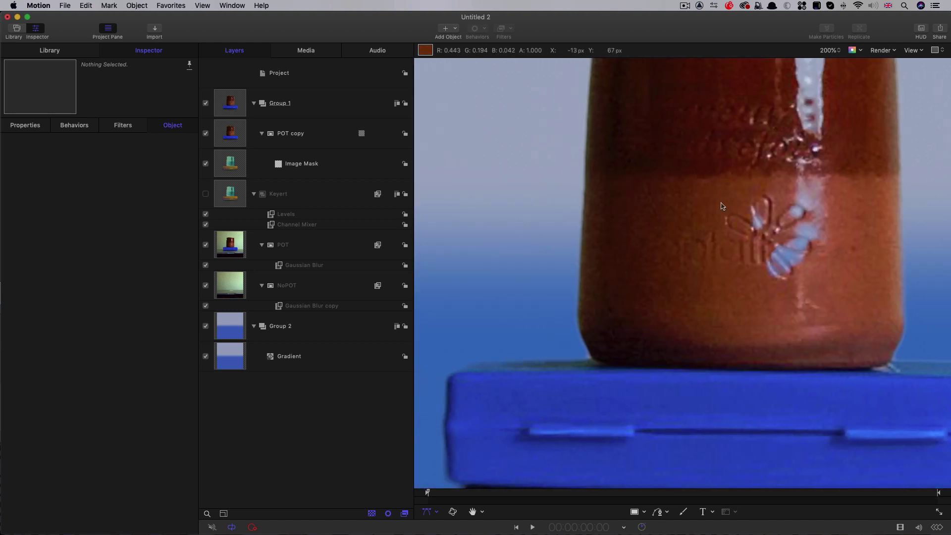
pyautogui.scroll(5, 720, 215)
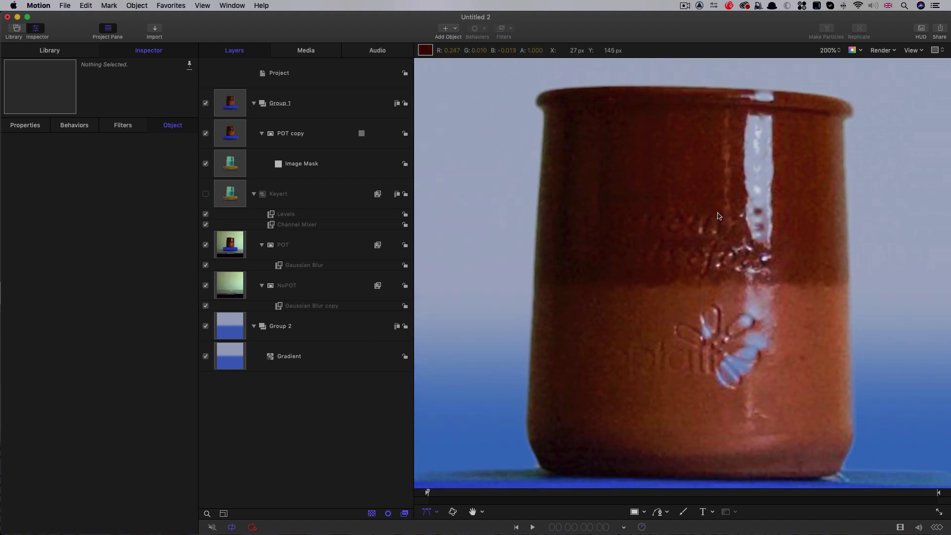
pyautogui.click(231, 143)
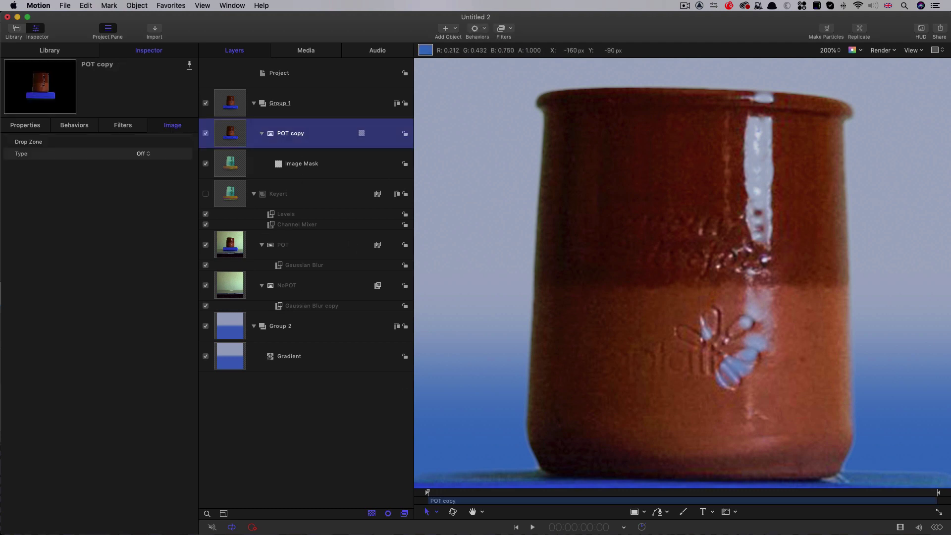
# Draw a closed four-point Bezier mask around the pot's glossy highlight streak
pyautogui.click(733, 517)
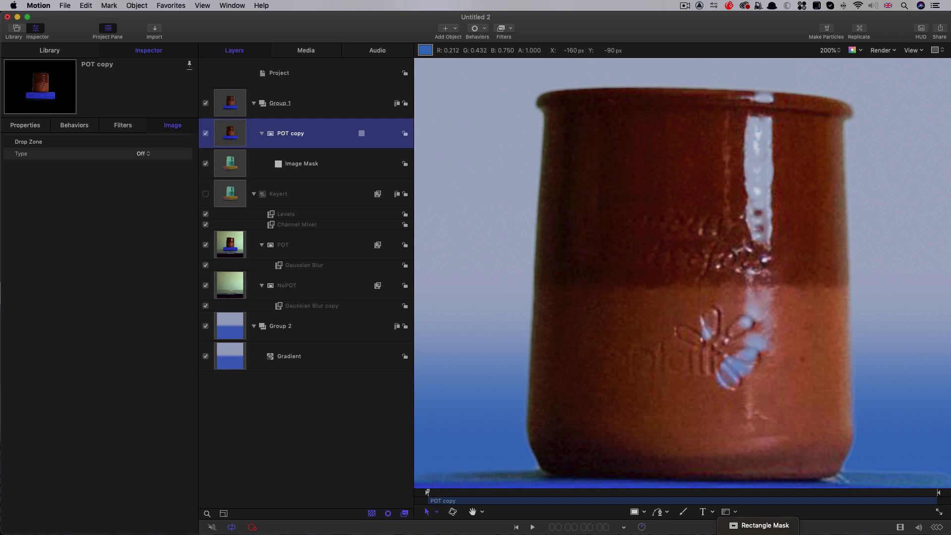
pyautogui.click(735, 91)
pyautogui.click(790, 94)
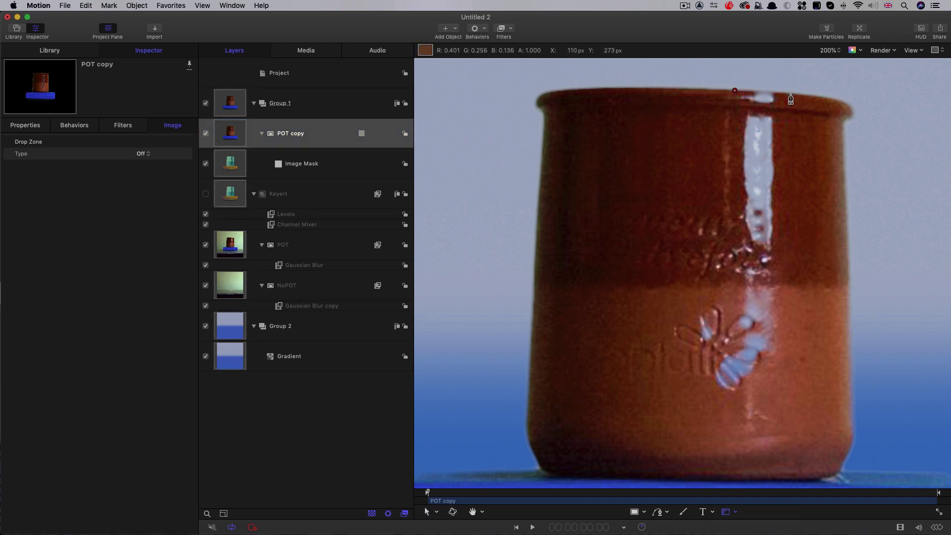
pyautogui.click(811, 419)
pyautogui.click(659, 426)
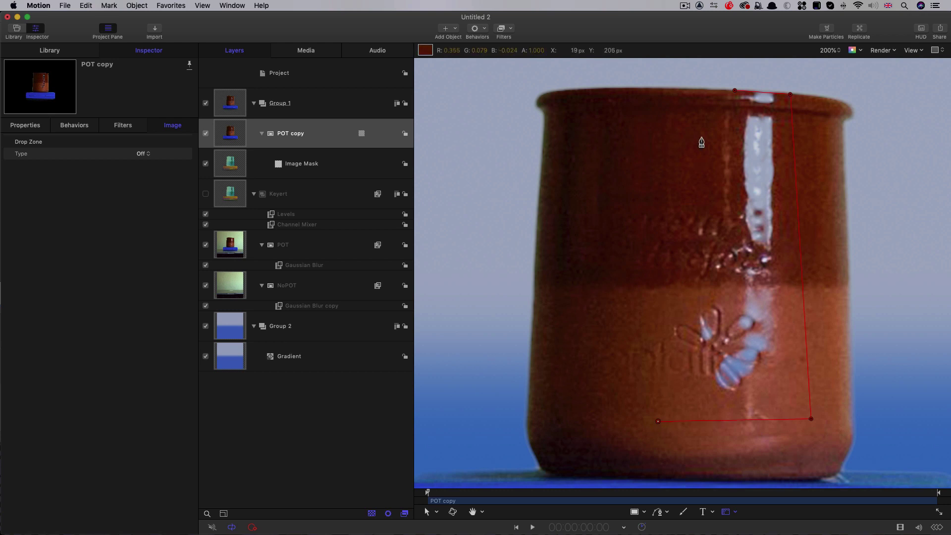
pyautogui.click(735, 91)
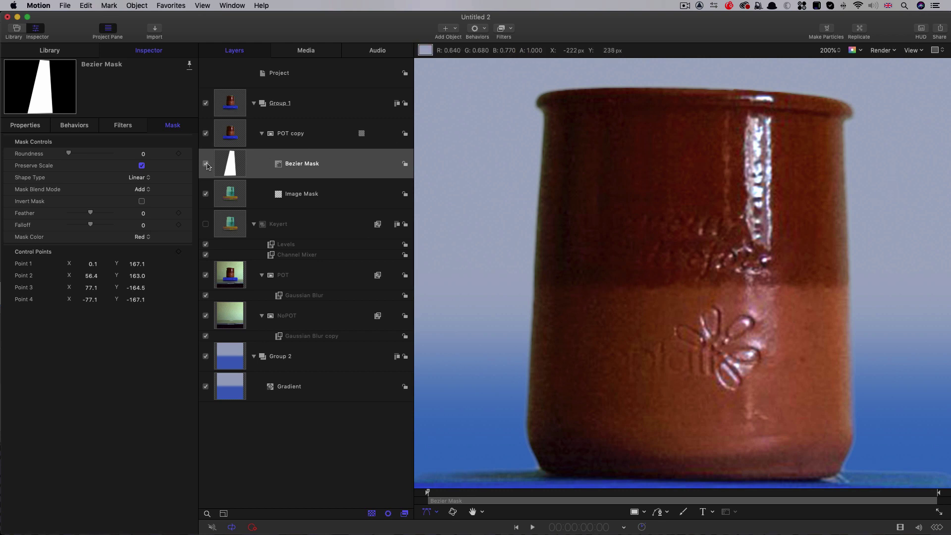
pyautogui.click(248, 158)
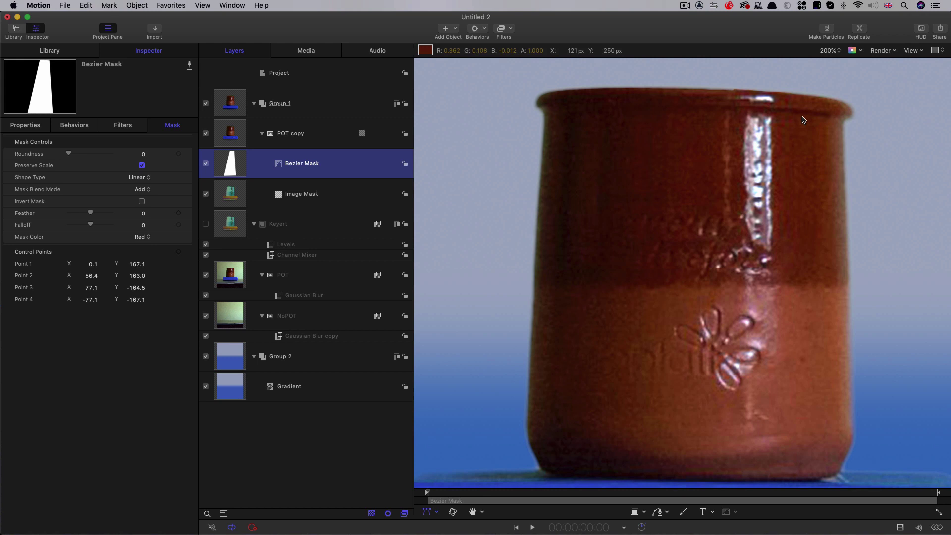
pyautogui.hotkey('shift', 'z')
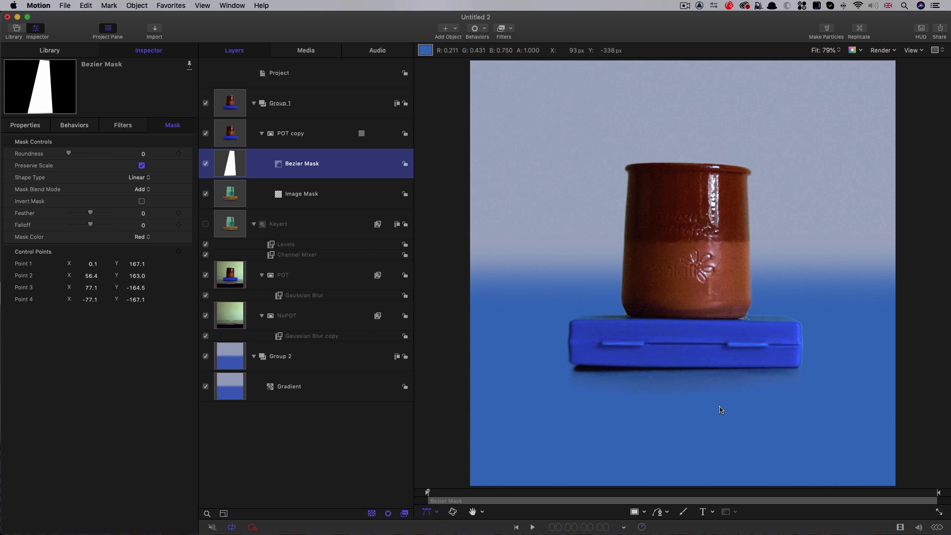
# With the Gradient layer selected, add a One Color Ray generator to Group 2
pyautogui.click(247, 391)
pyautogui.click(454, 28)
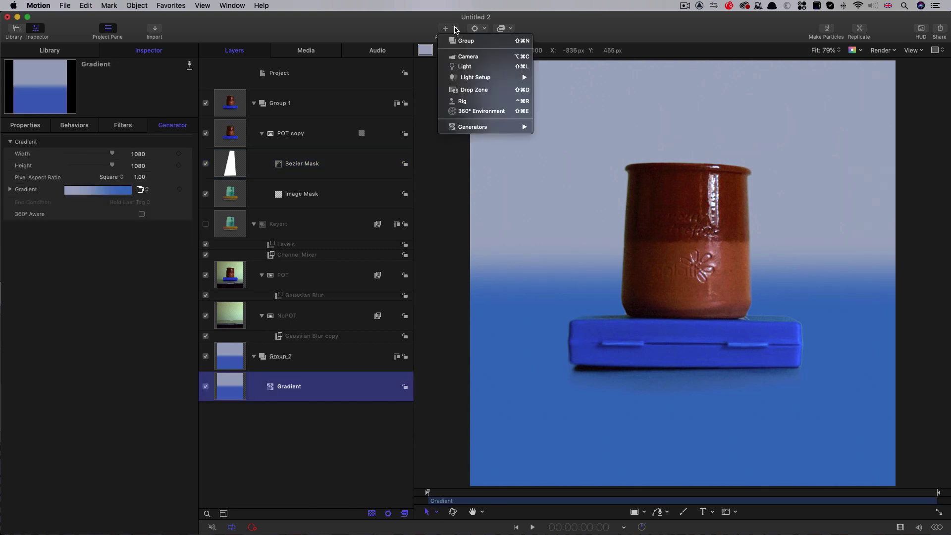
pyautogui.moveTo(485, 126)
pyautogui.moveTo(613, 134)
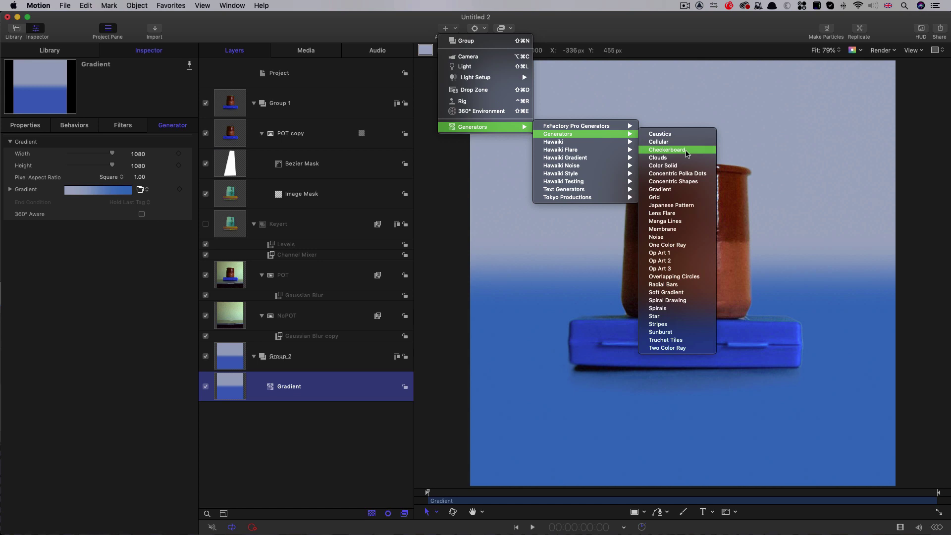
pyautogui.click(691, 246)
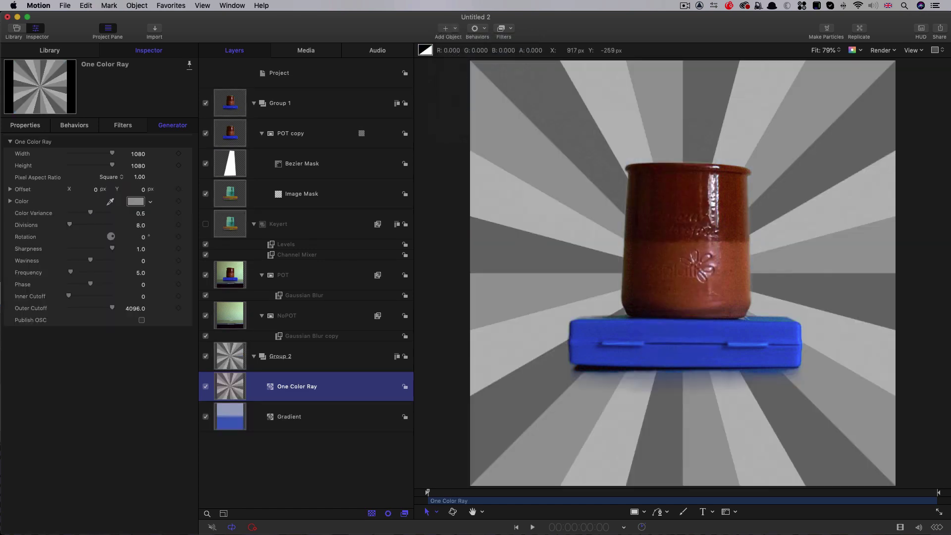